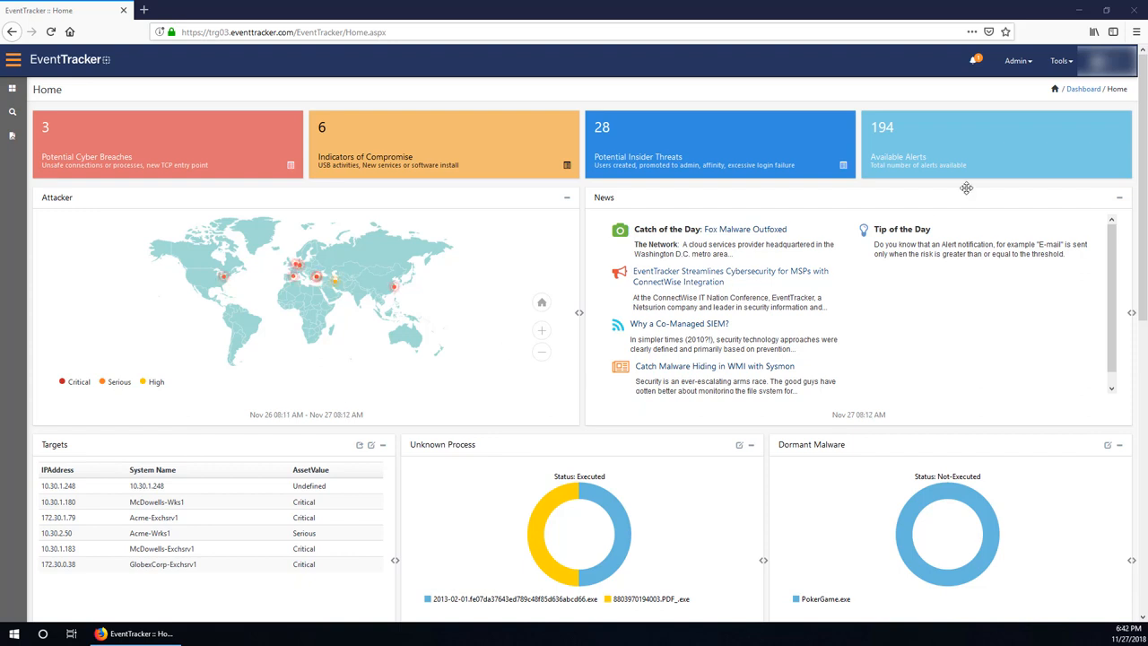
Open the Diagnostics administration page and review the full Elastic search cluster health details.
click(1019, 63)
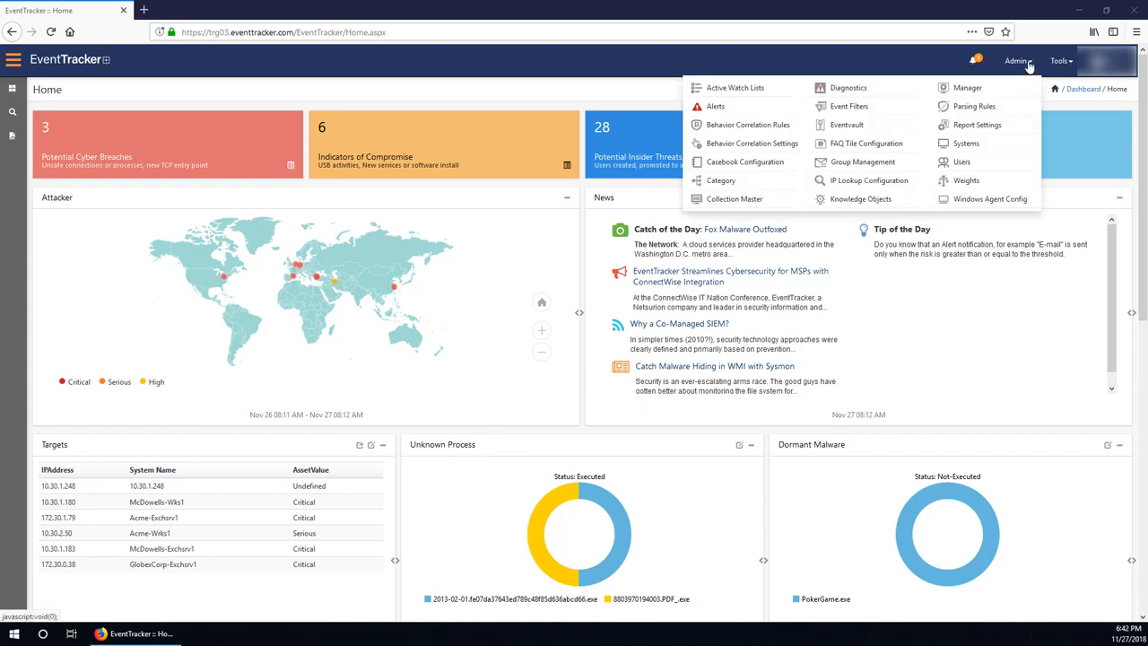
click(849, 88)
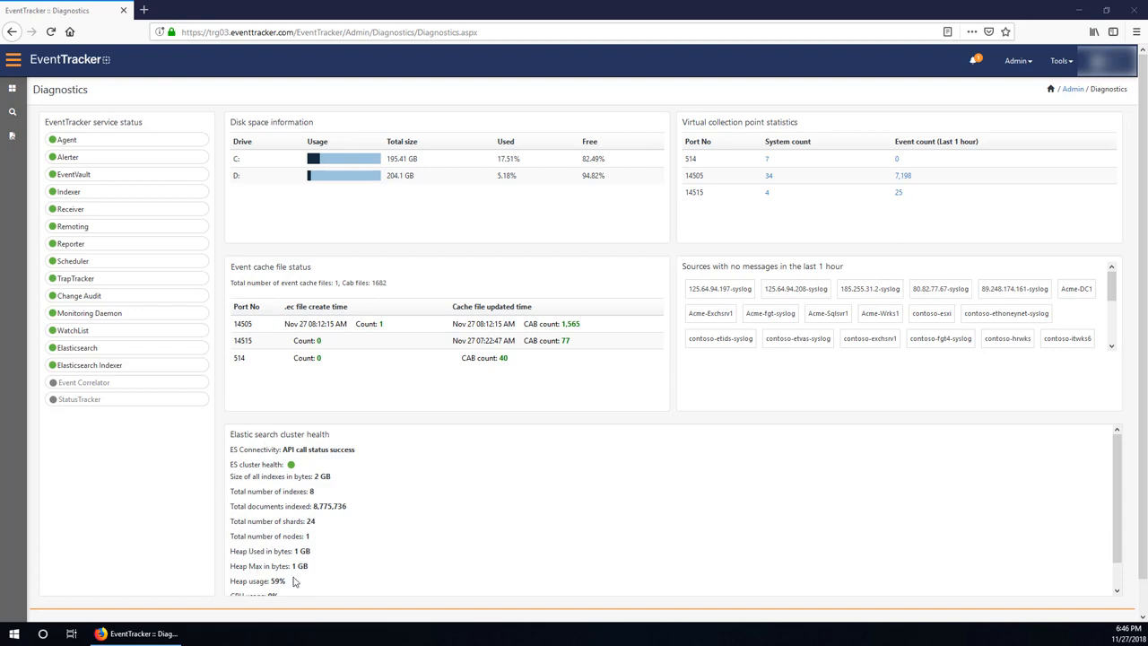
scroll(526, 505, down, 1)
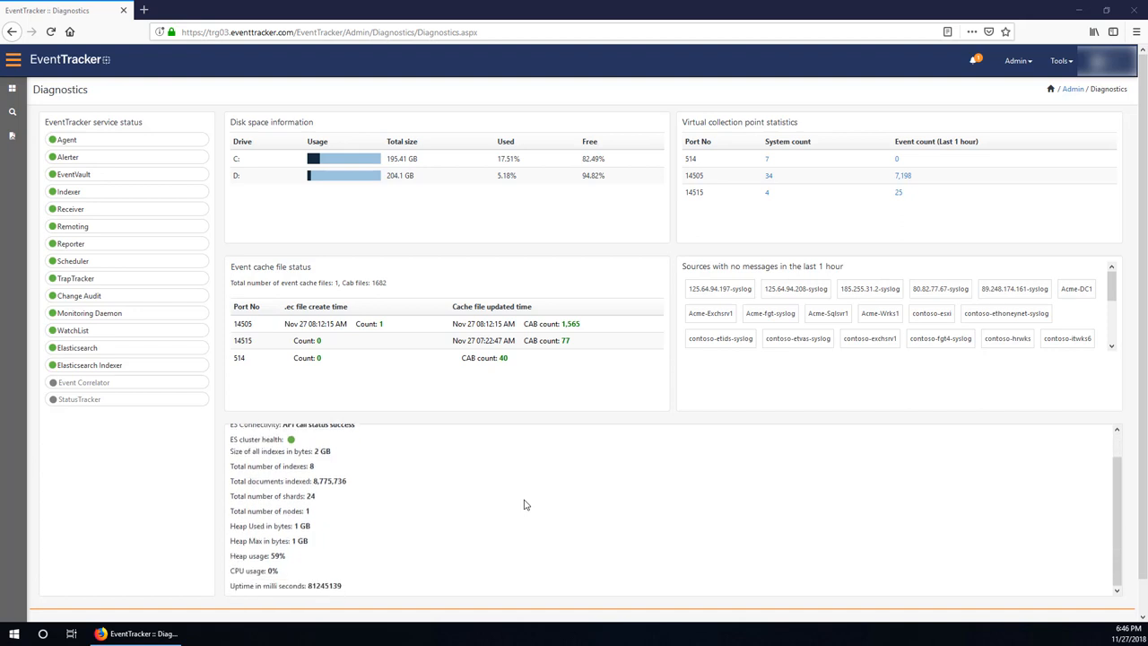
scroll(526, 505, up, 1)
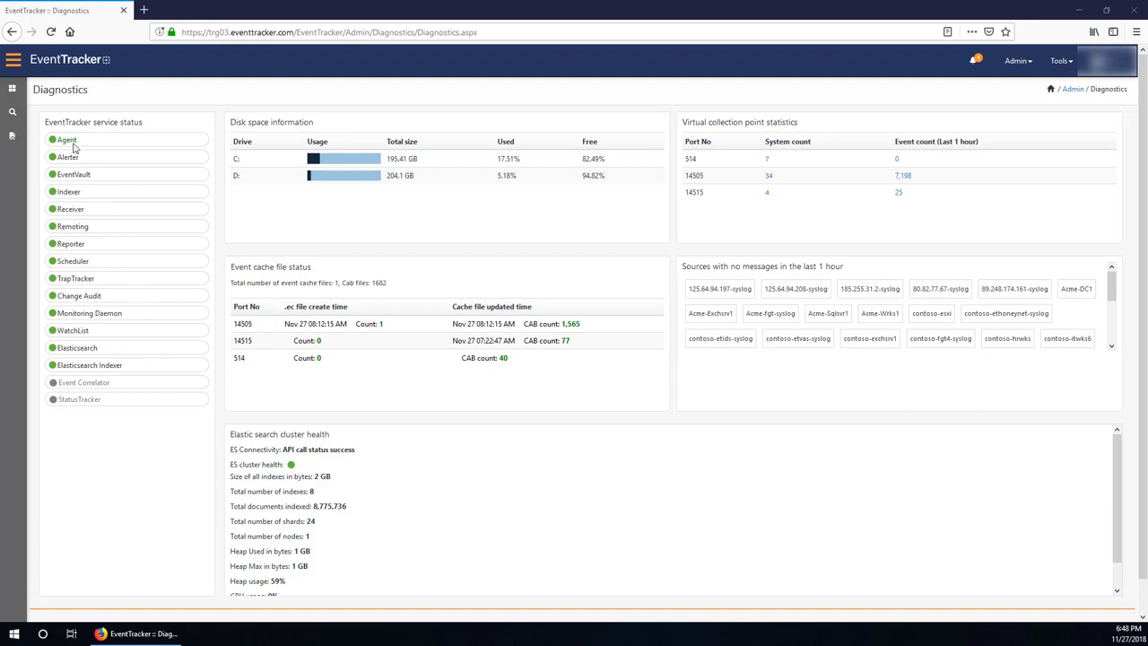
View the Agent service's description and running status, and close its details without restarting it.
mouse_move(74, 148)
click(72, 143)
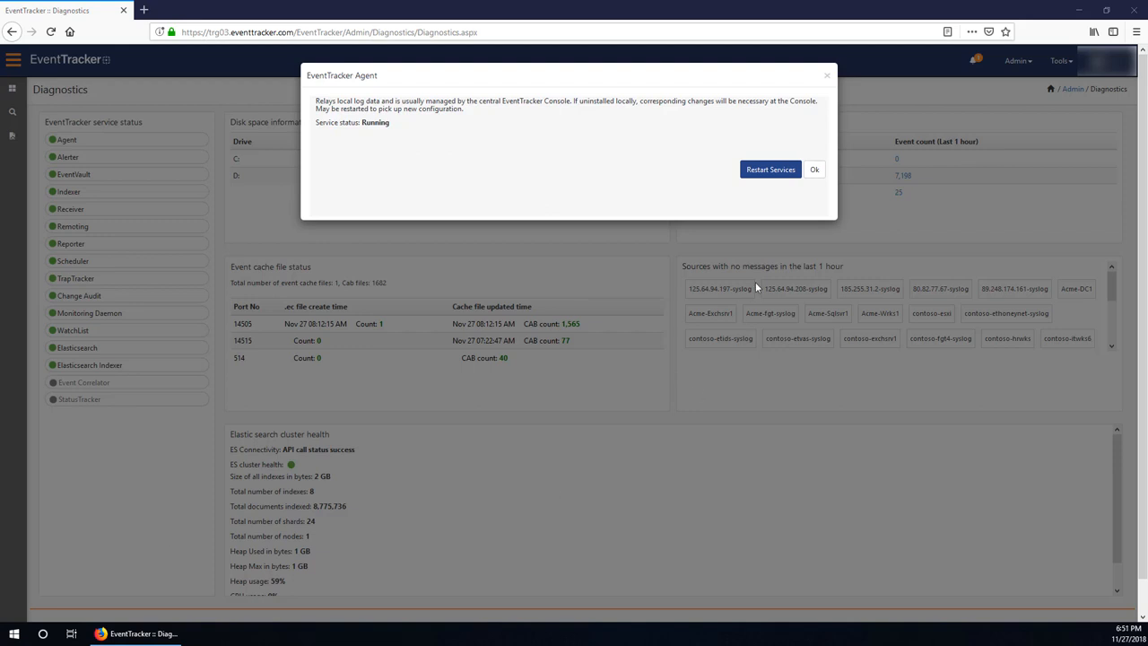
click(814, 171)
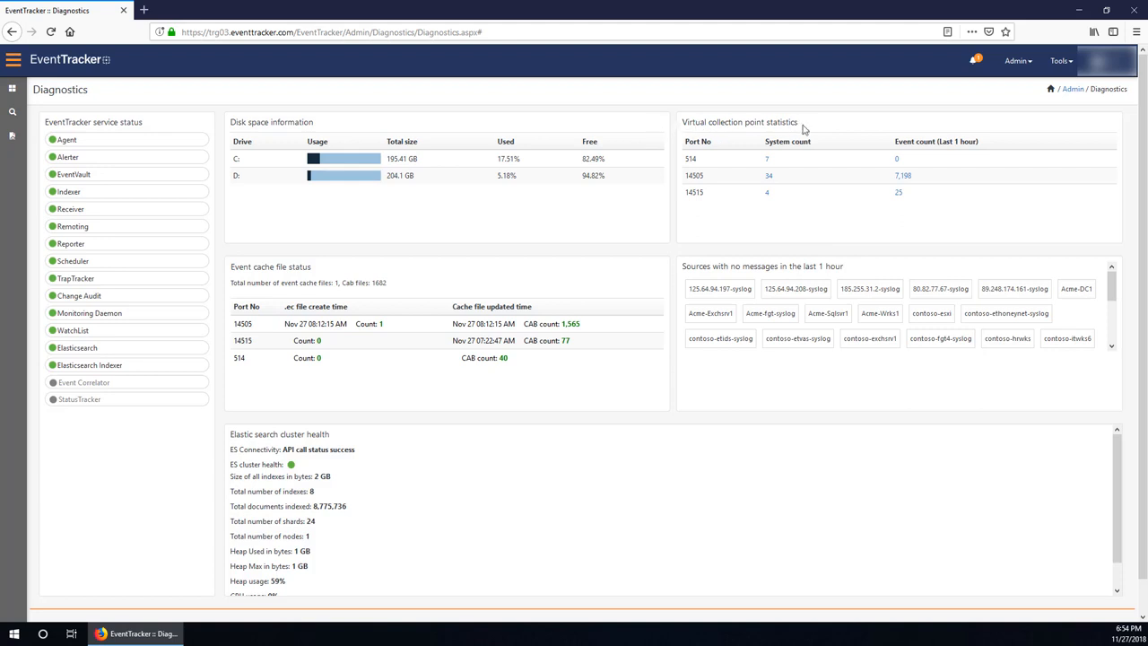
View the list of systems reporting on port 14505 and close it.
click(768, 177)
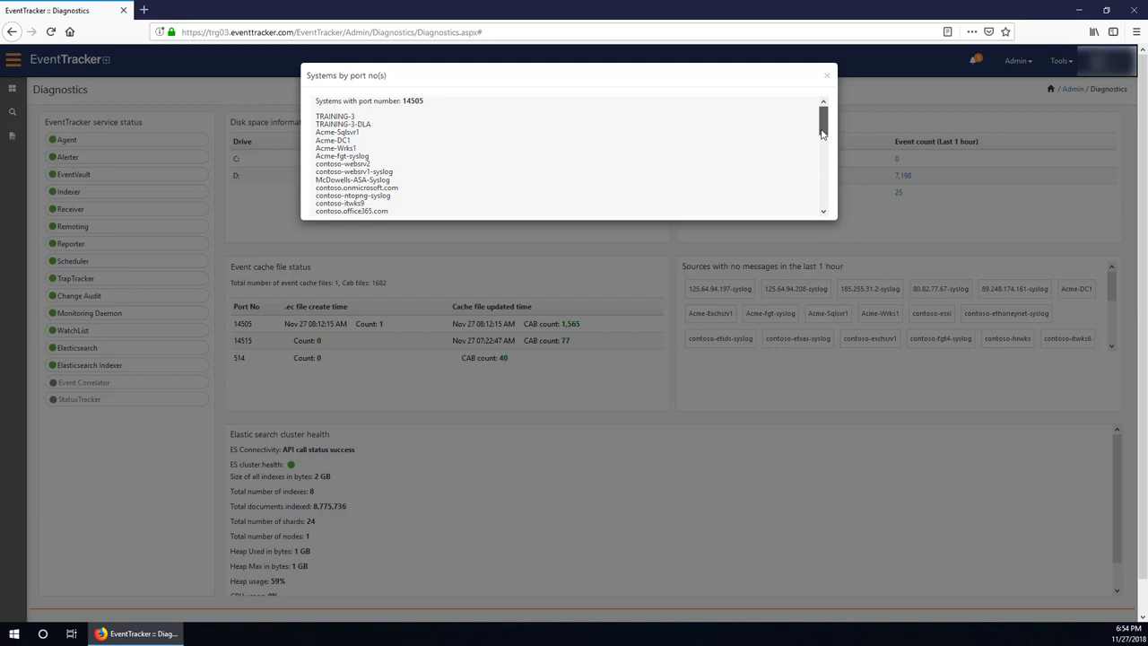
scroll(823, 130, down, 1)
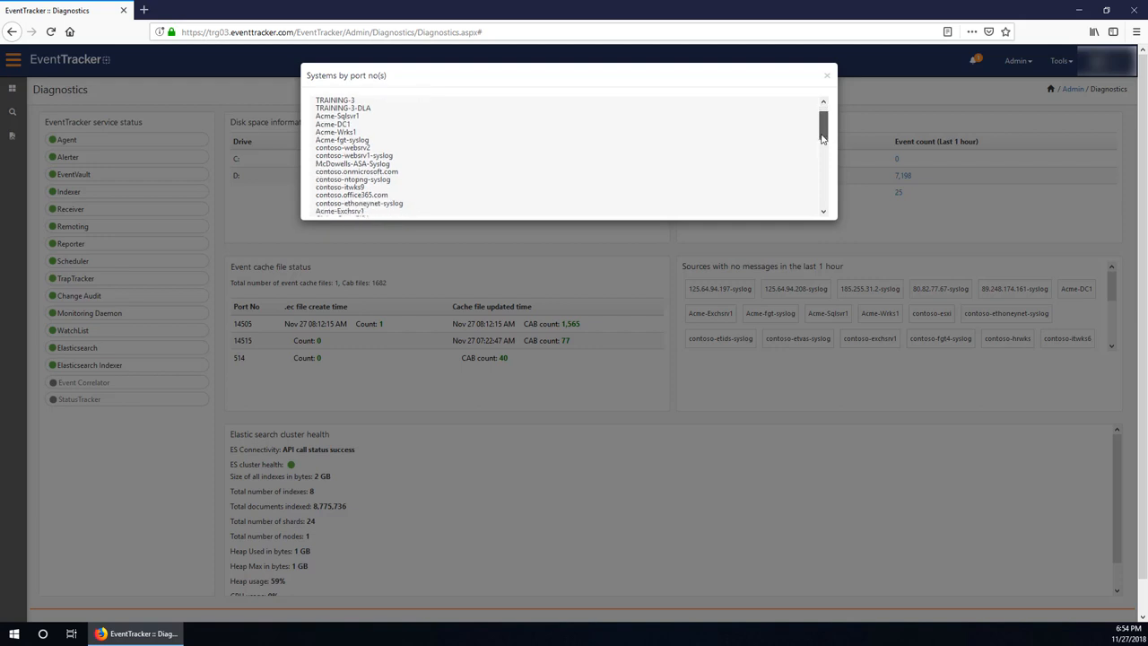
click(827, 75)
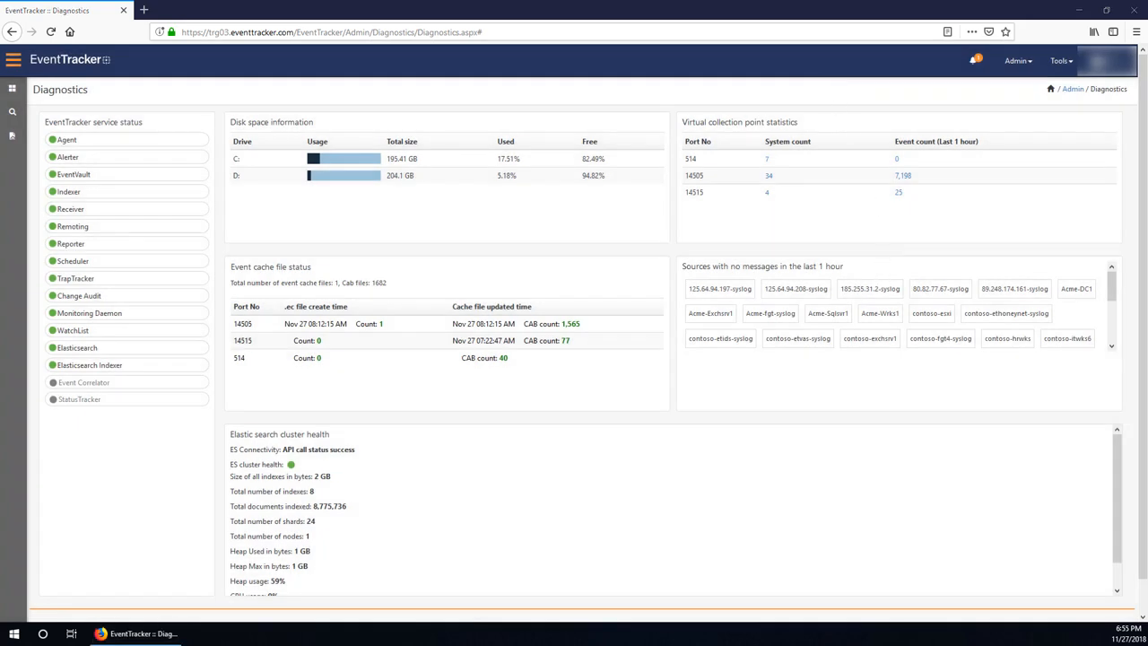
View the last hour's traffic details for port 14505 in Event-O-Meter and return to the Diagnostics page.
click(903, 178)
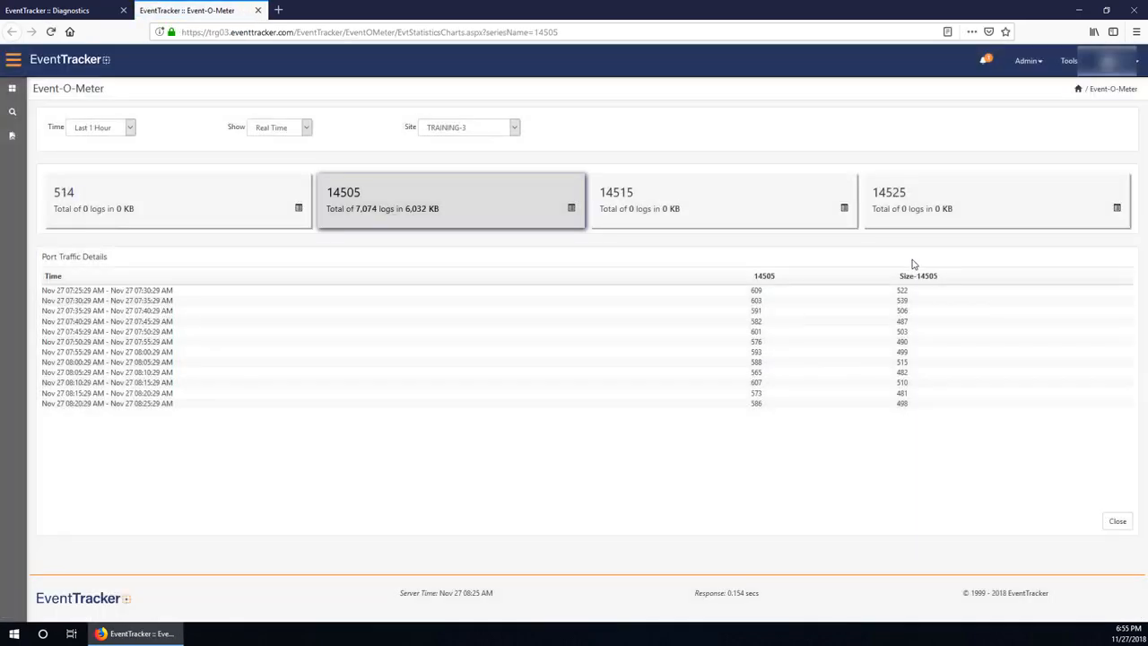
click(257, 10)
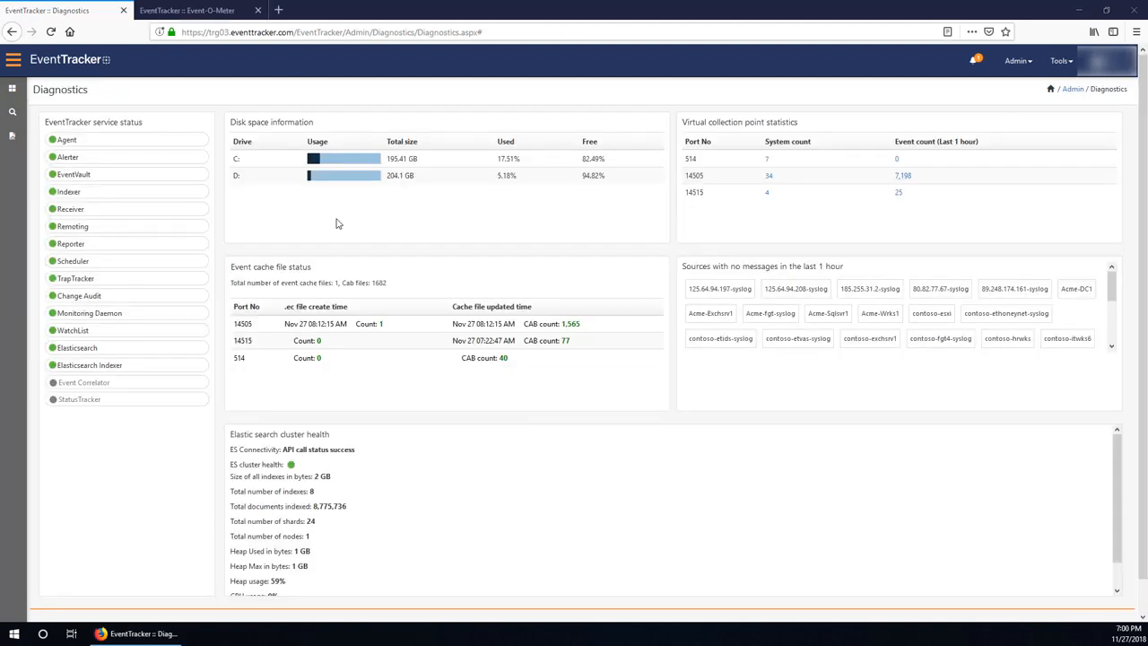
mouse_move(315, 164)
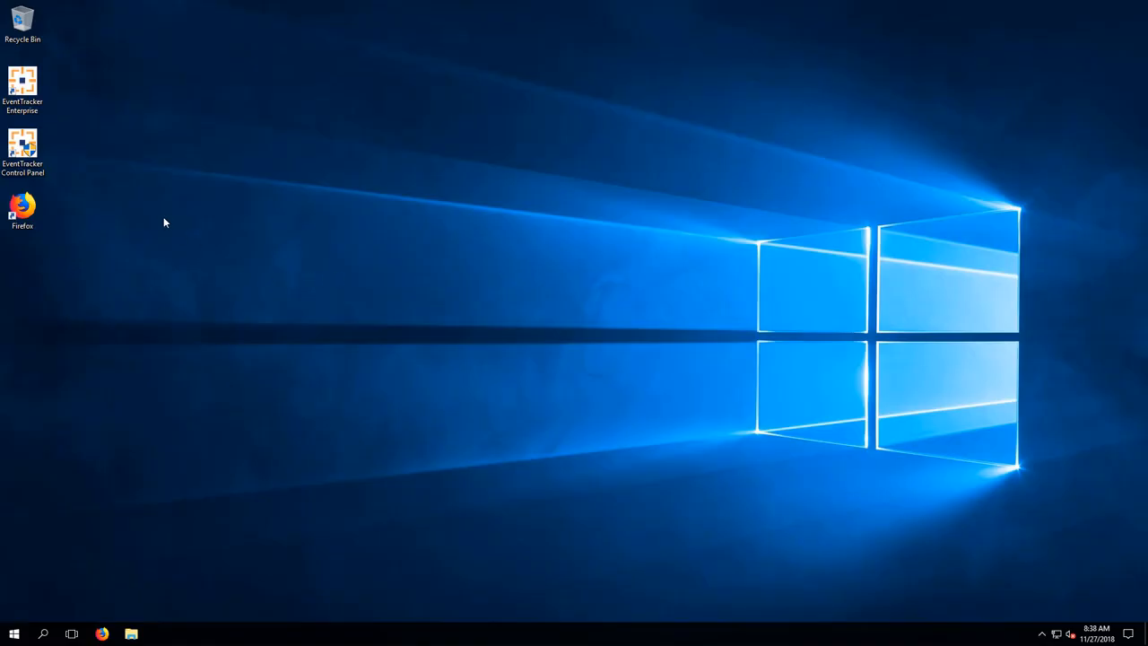
Launch the EventTracker Control Panel, allow it to make changes, and view its Diagnostics tool briefly before closing that window.
double_click(22, 148)
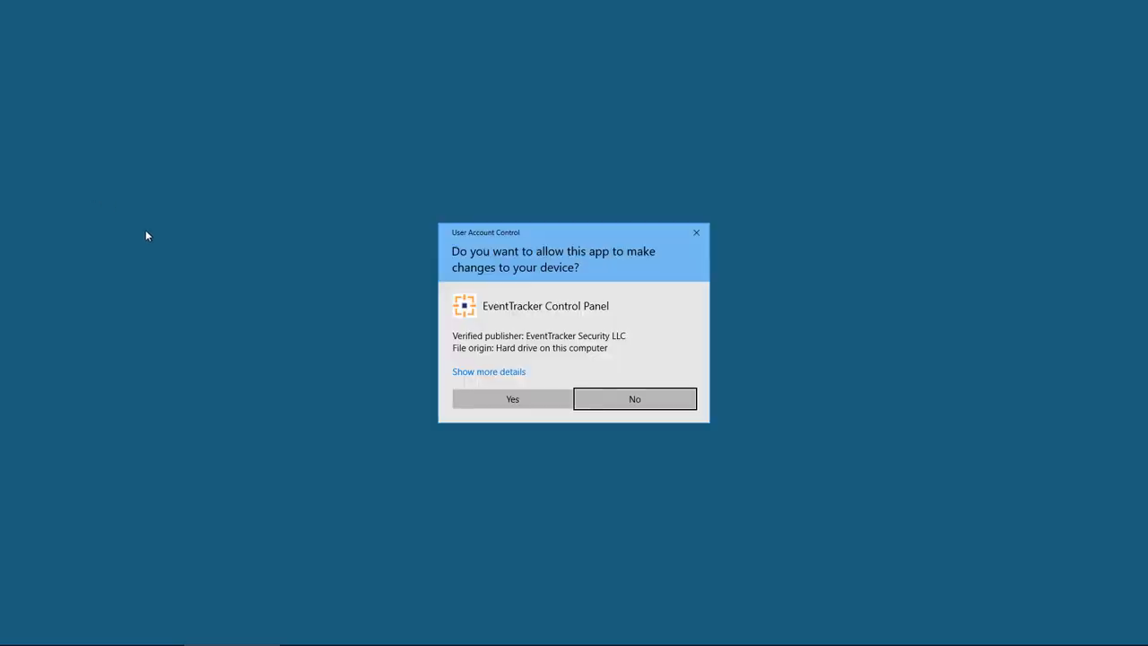
click(508, 401)
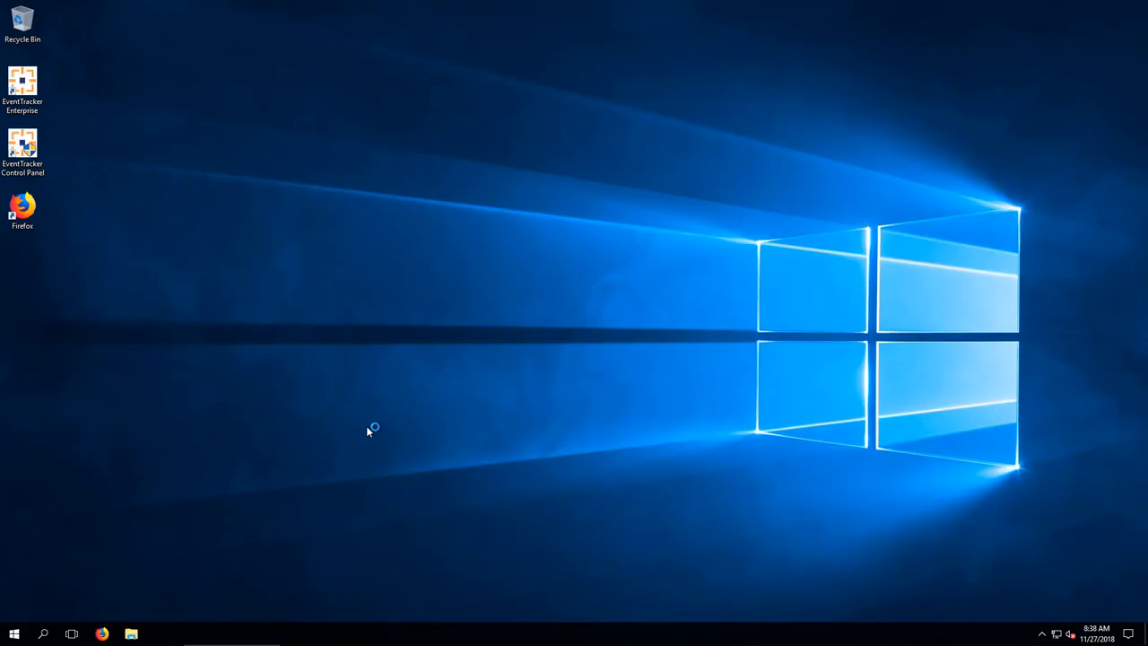
double_click(513, 297)
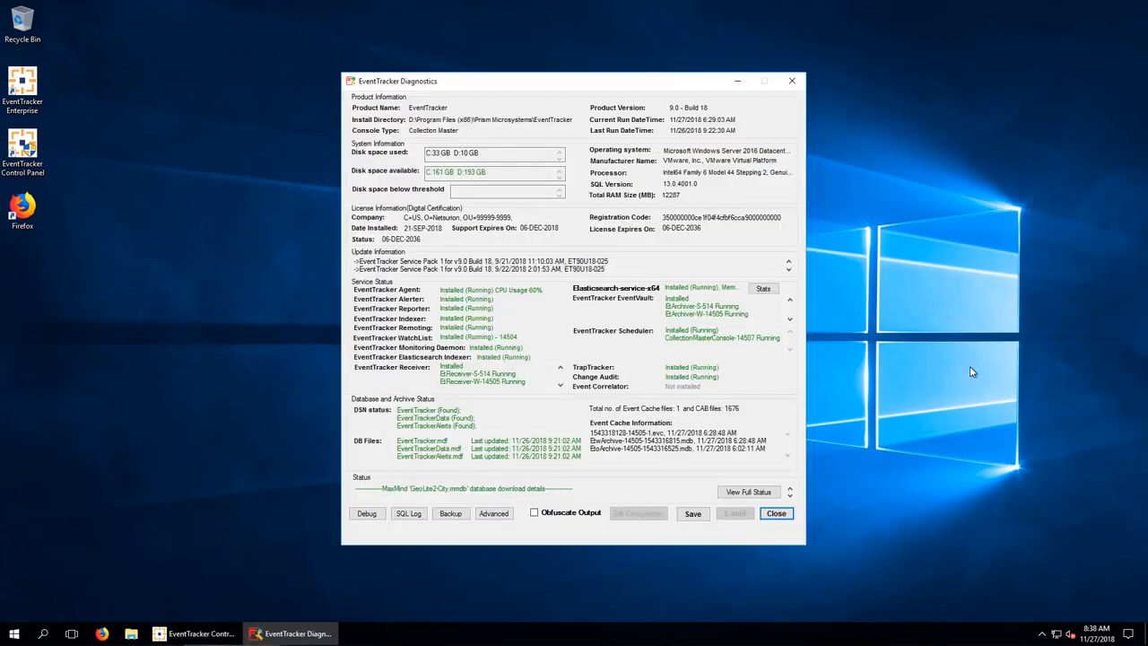
click(792, 81)
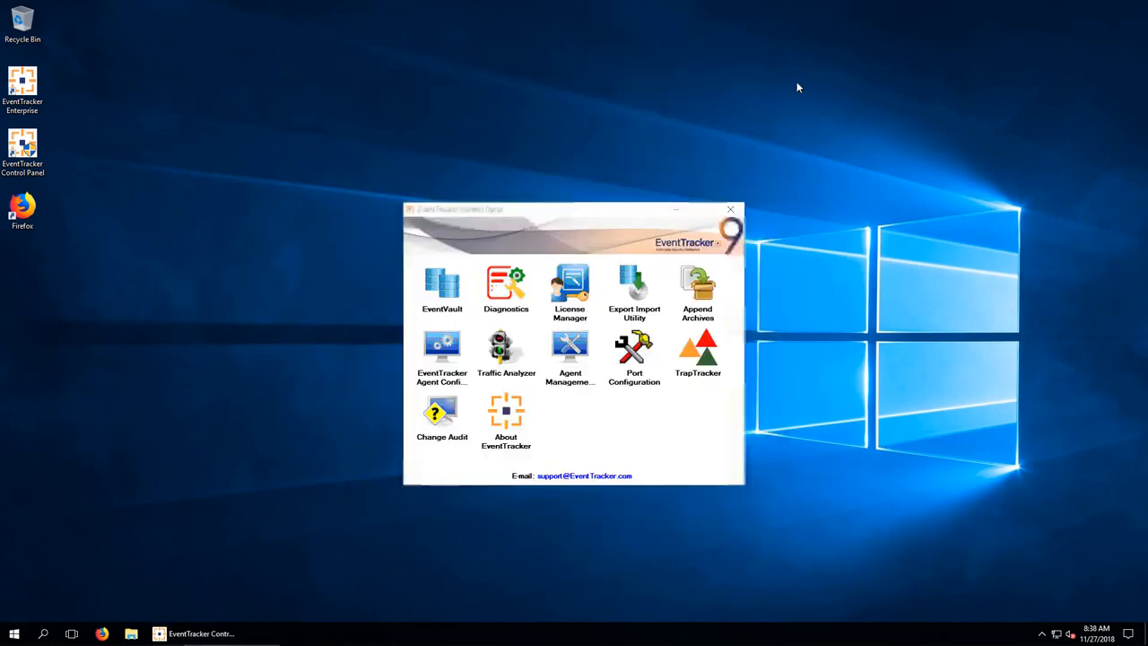
Reopen the Diagnostics window from its background process and display that process's Run now and Run Frequency options.
click(1042, 634)
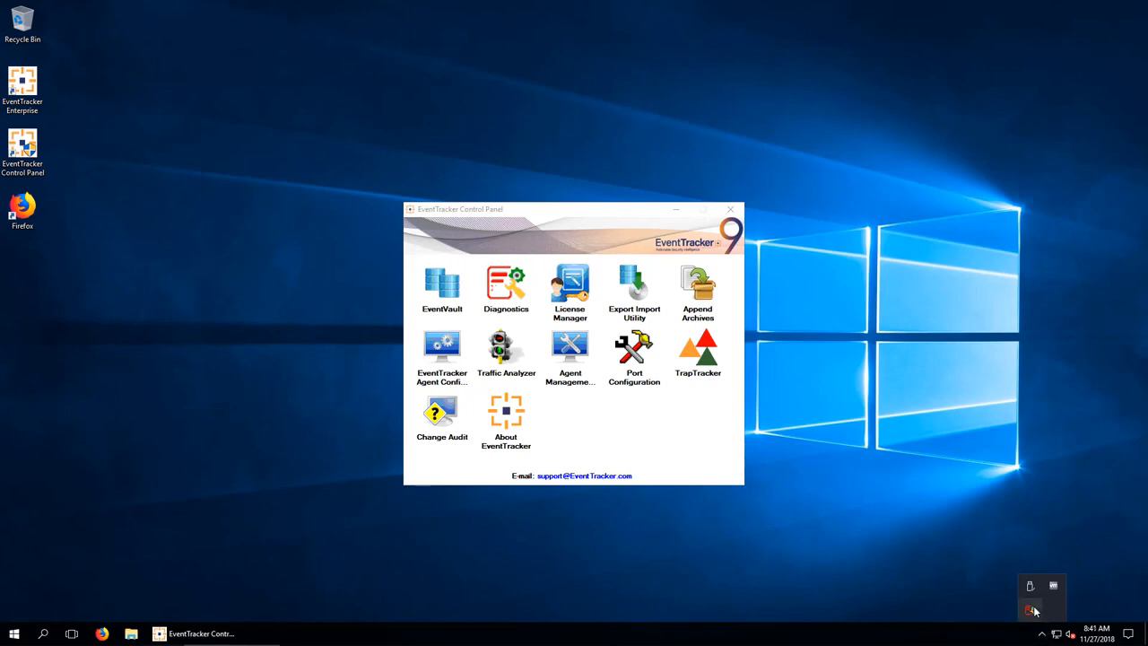
click(1032, 610)
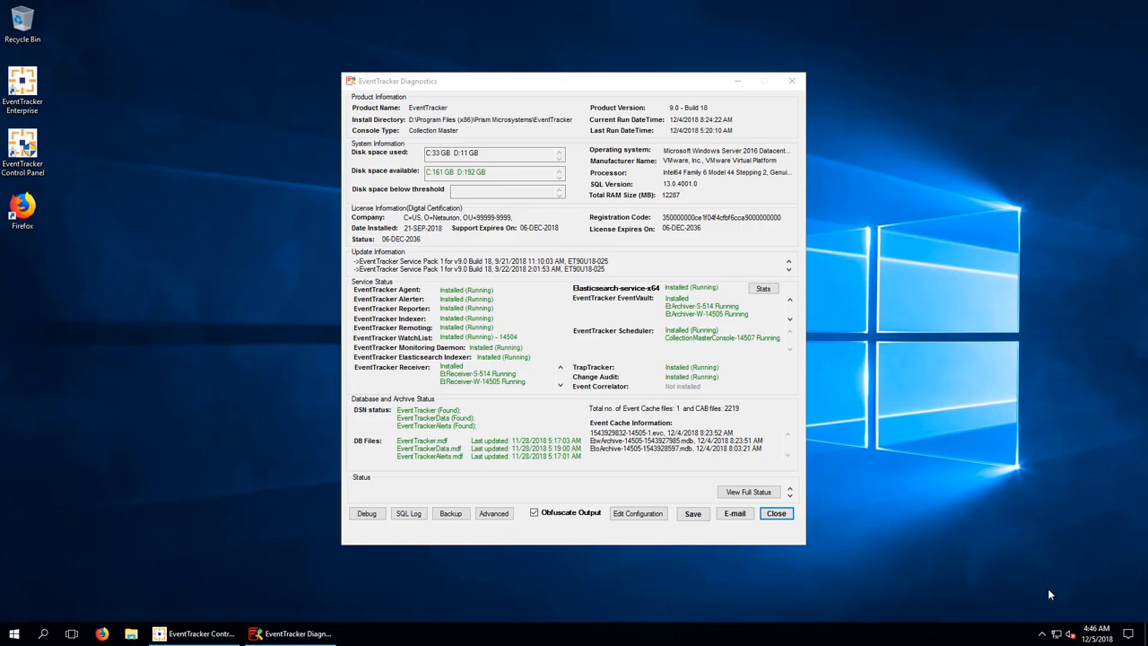
click(1042, 633)
right_click(1031, 612)
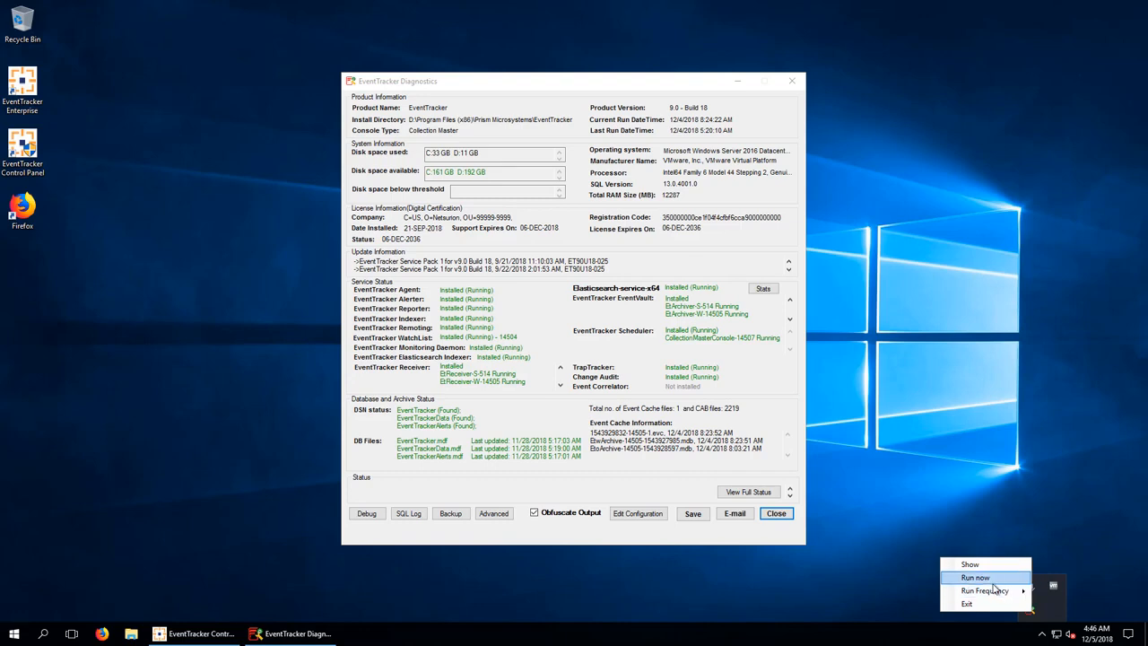
mouse_move(995, 594)
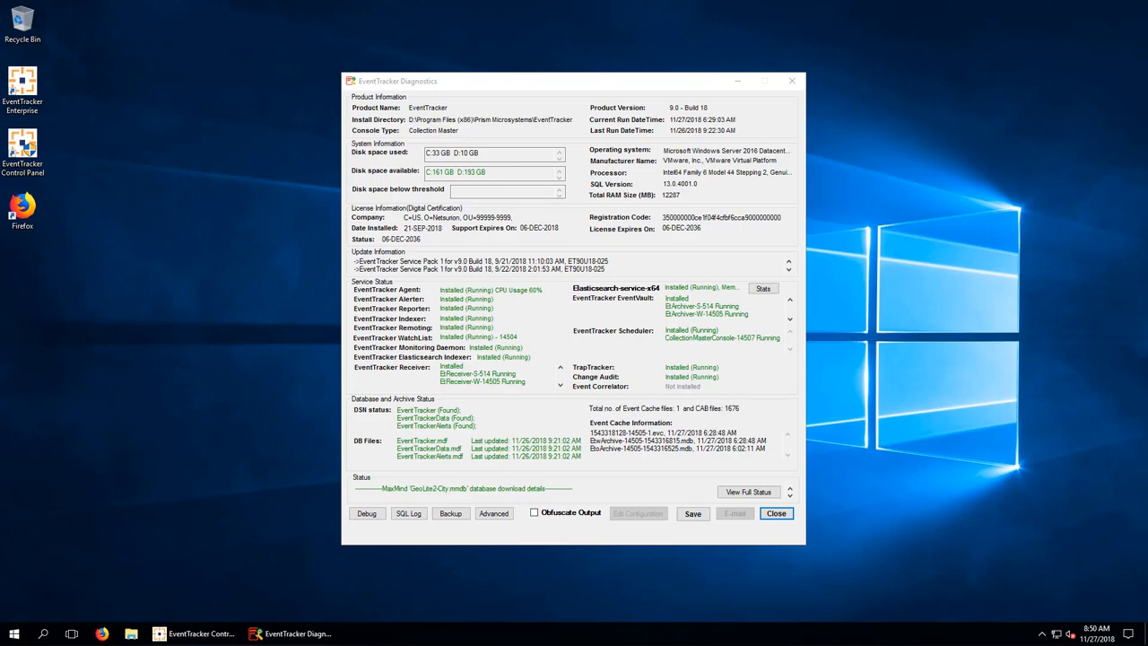
Enable Obfuscate Output in Diagnostics and check the IP Address masking help before closing the Masking Configuration.
click(368, 517)
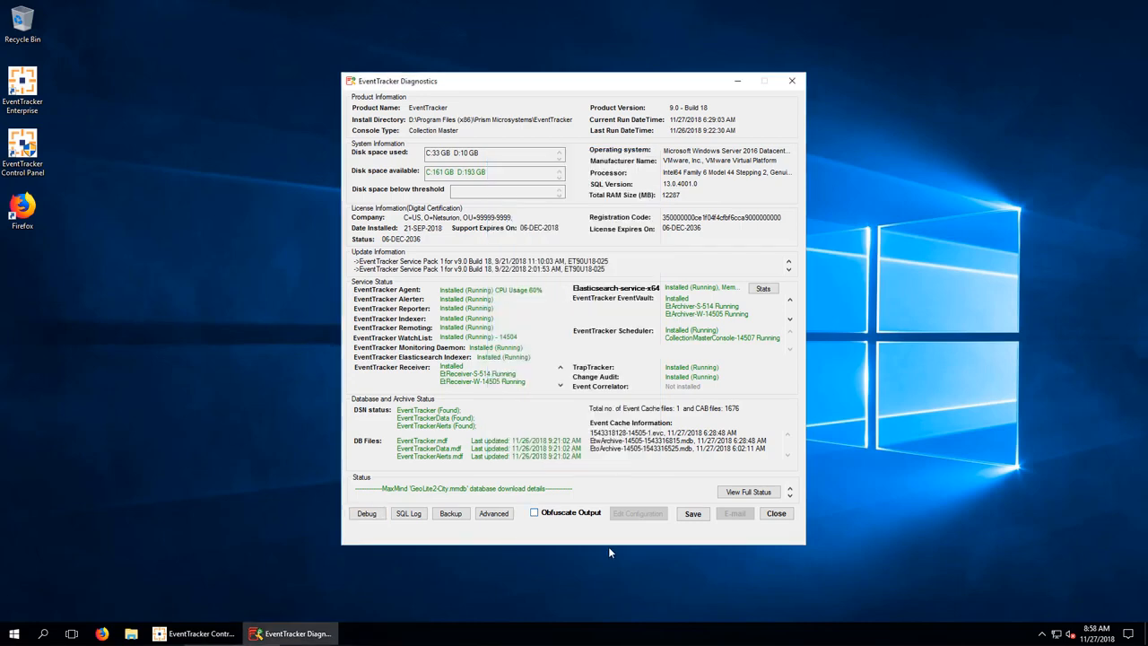
click(535, 513)
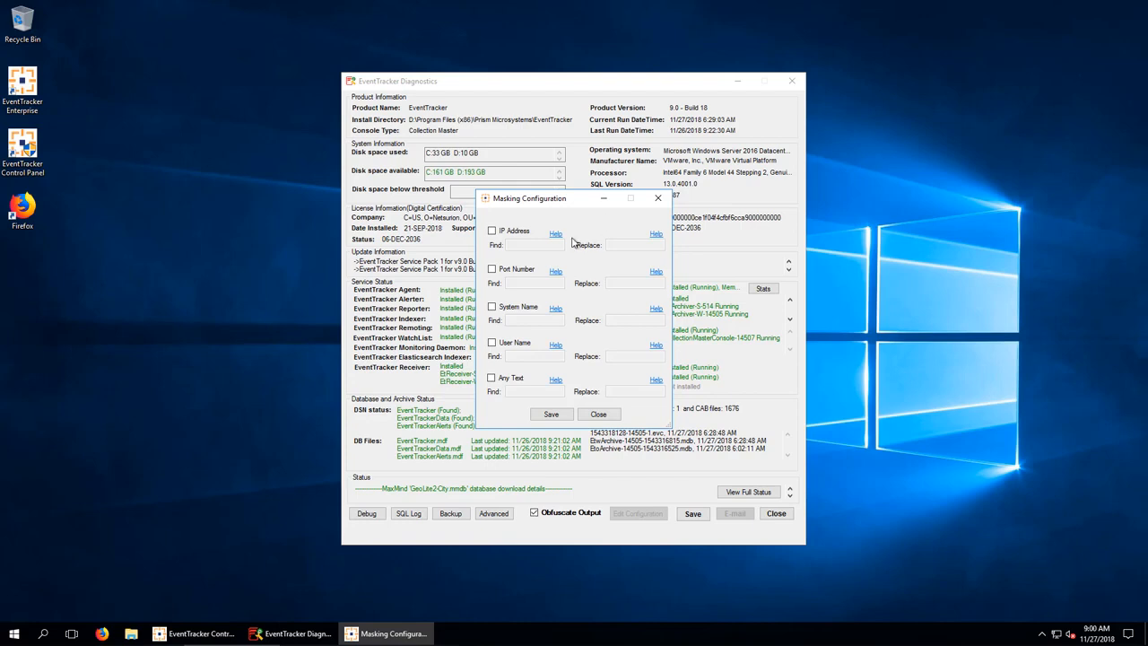
mouse_move(557, 235)
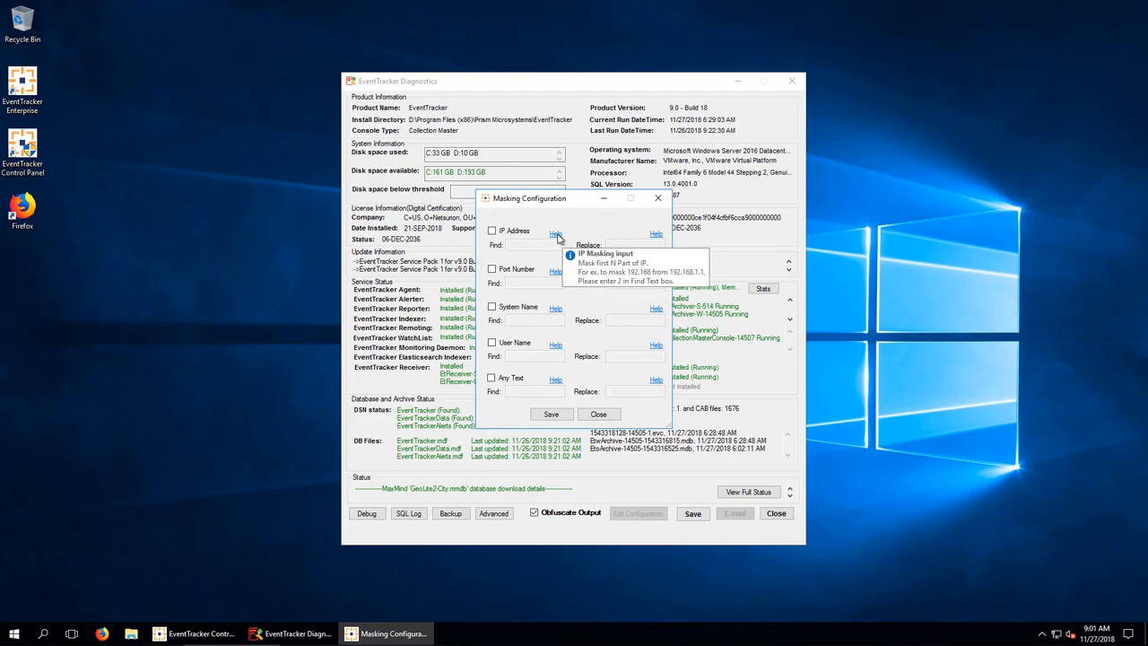
click(660, 198)
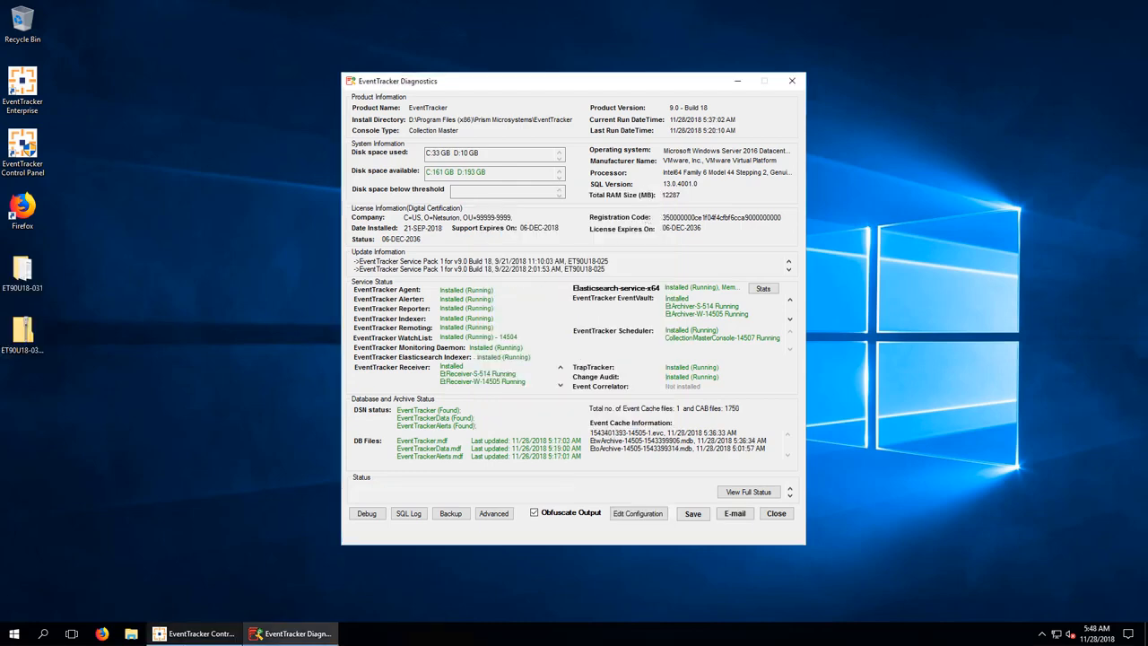
Preview the diagnostics e-mail with Limit CAB file details and Do not collect agent less configuration files selected, without sending it.
click(734, 514)
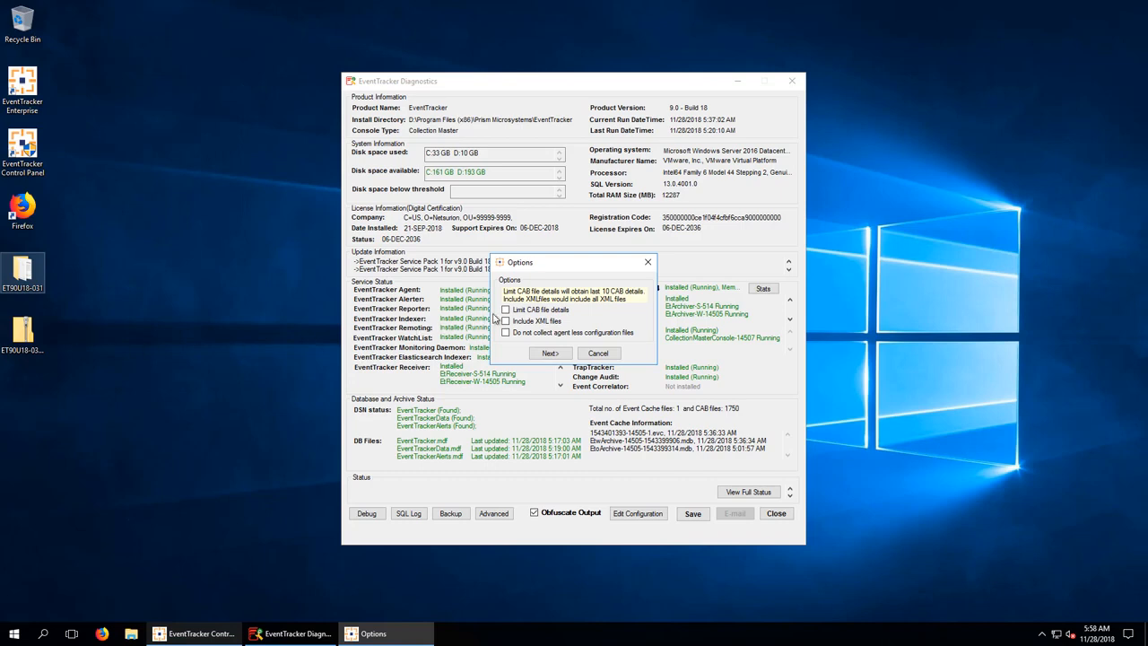
click(506, 309)
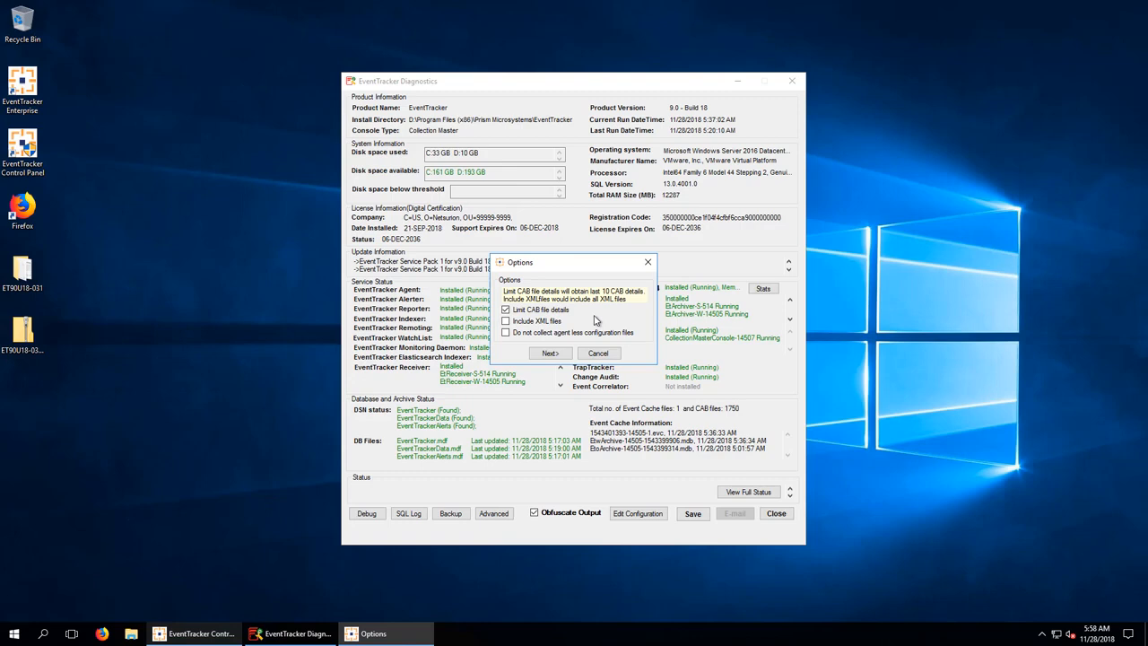
click(505, 333)
click(562, 355)
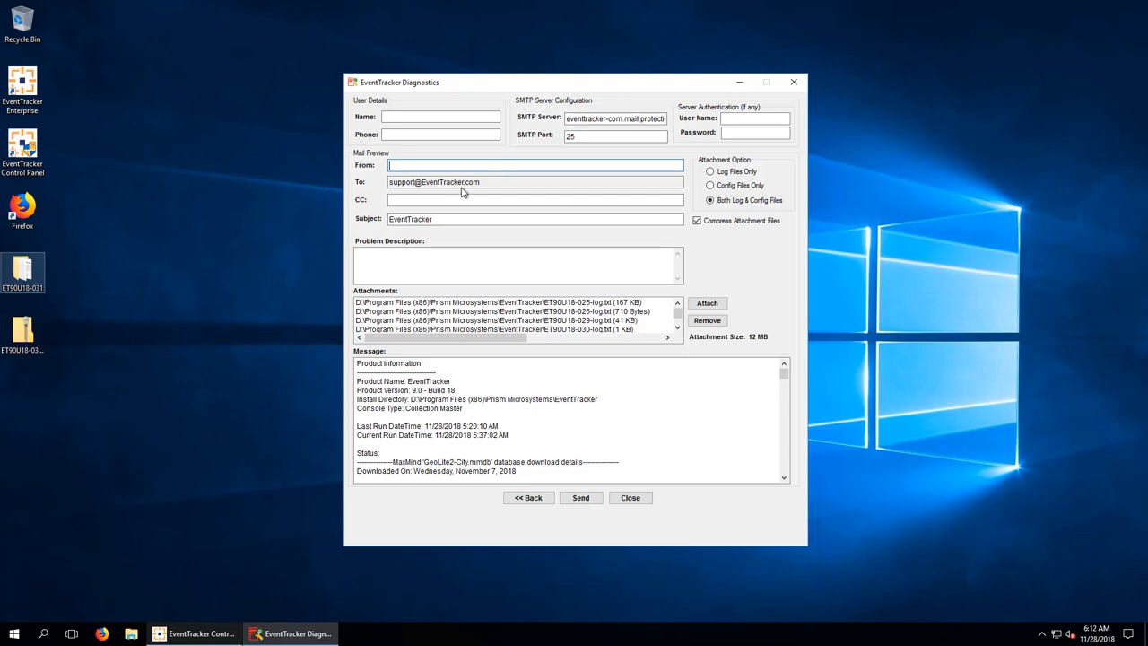
click(525, 498)
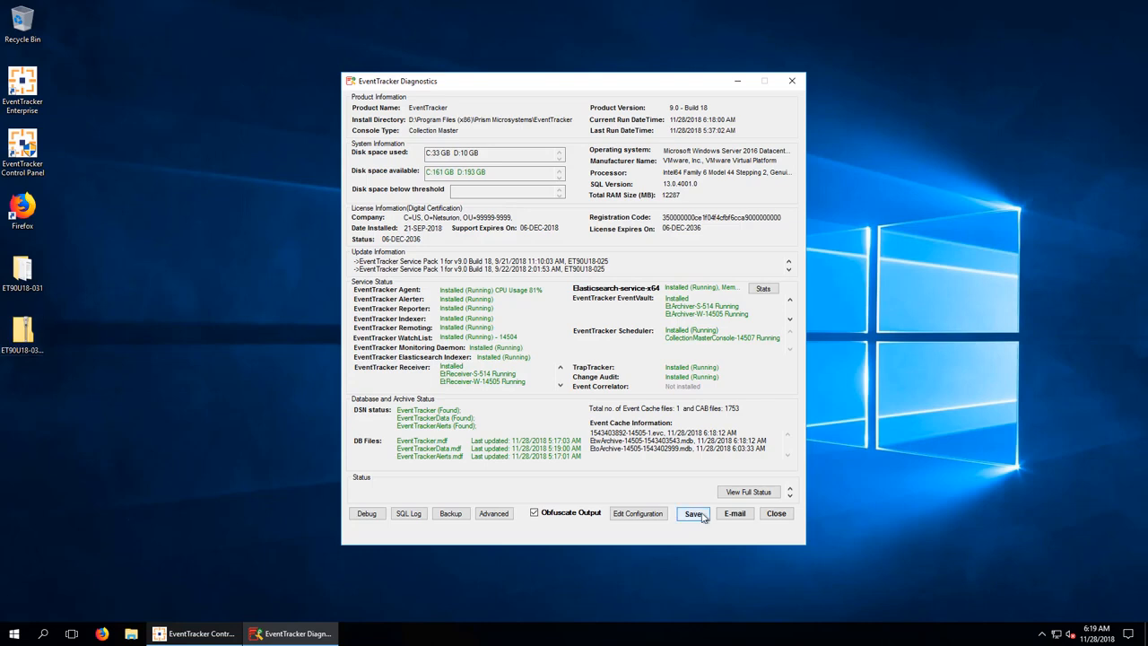
Save the diagnostics to the Desktop as PmiProductInfo.PIZ with the problem description "Config Files for further analysis".
click(692, 513)
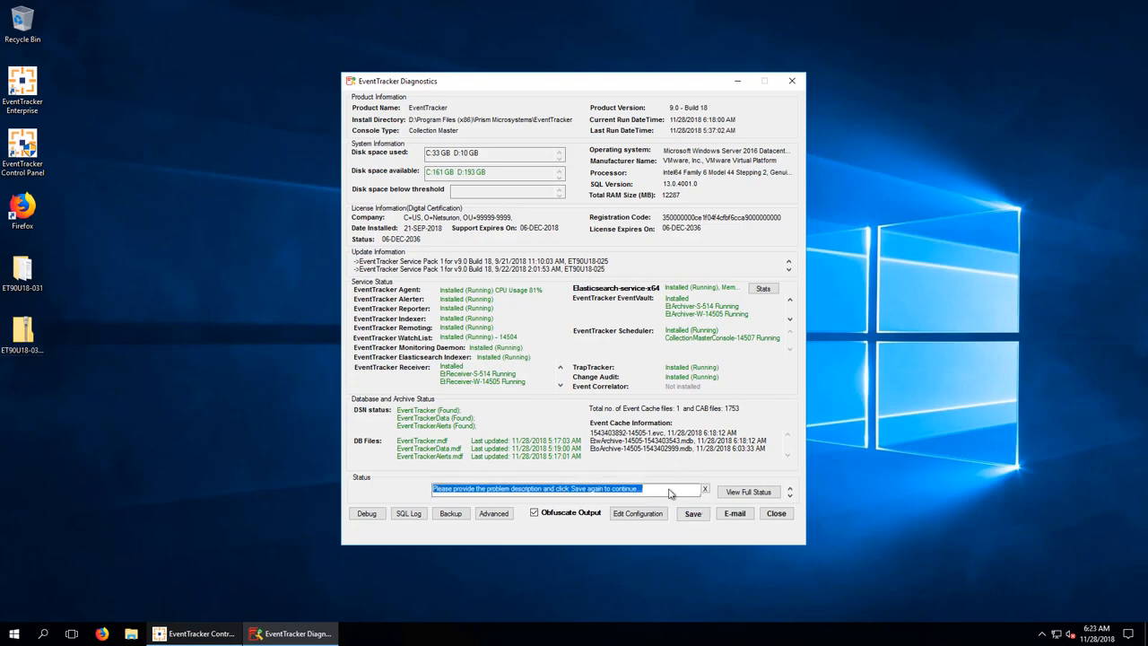
text(Config Files for further analysis)
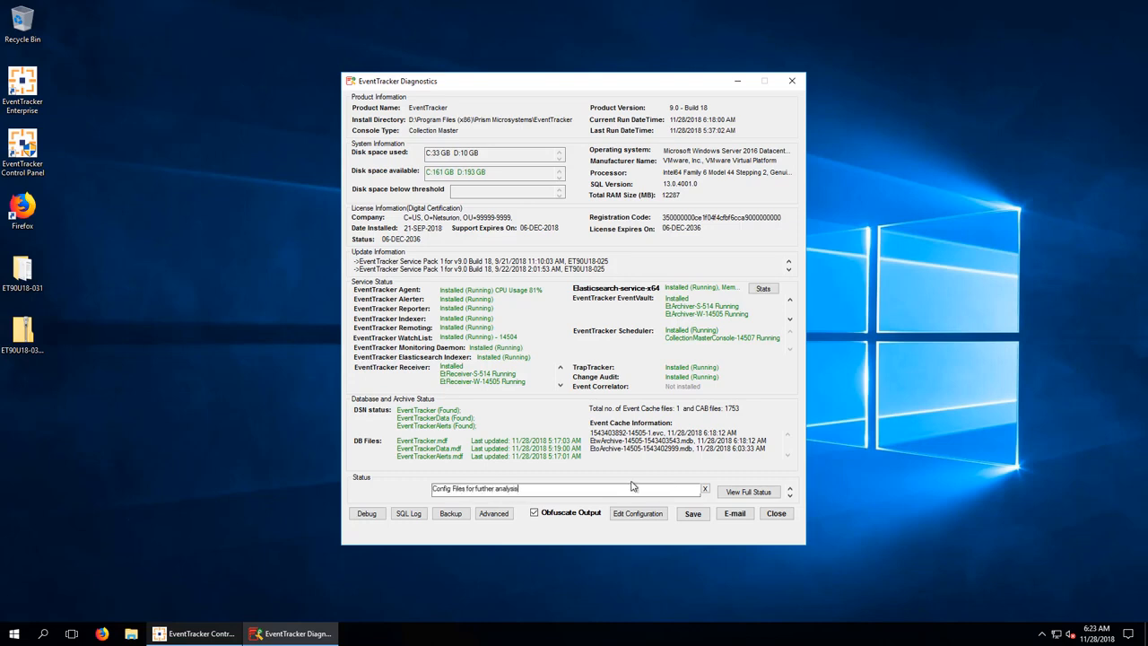
click(691, 514)
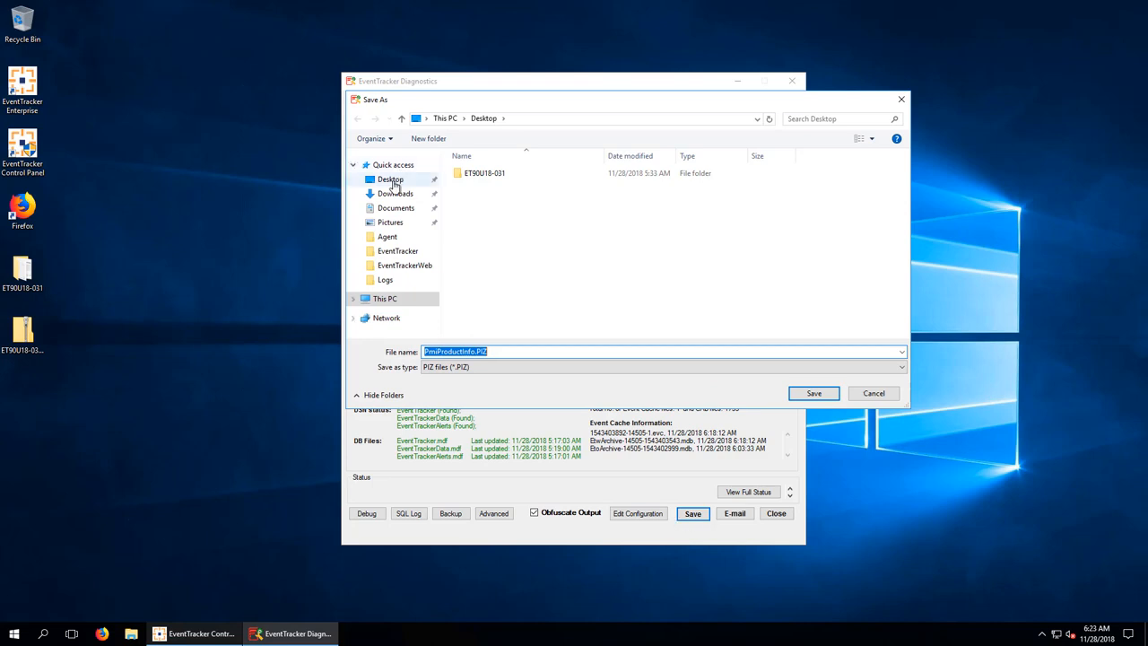
click(392, 182)
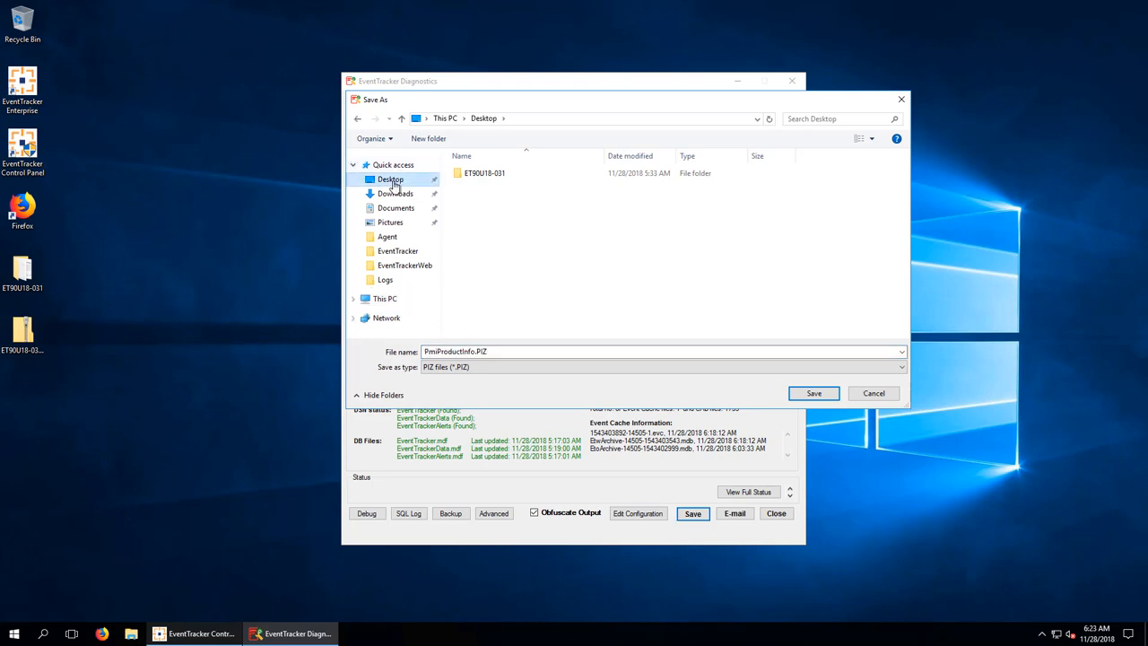
click(814, 394)
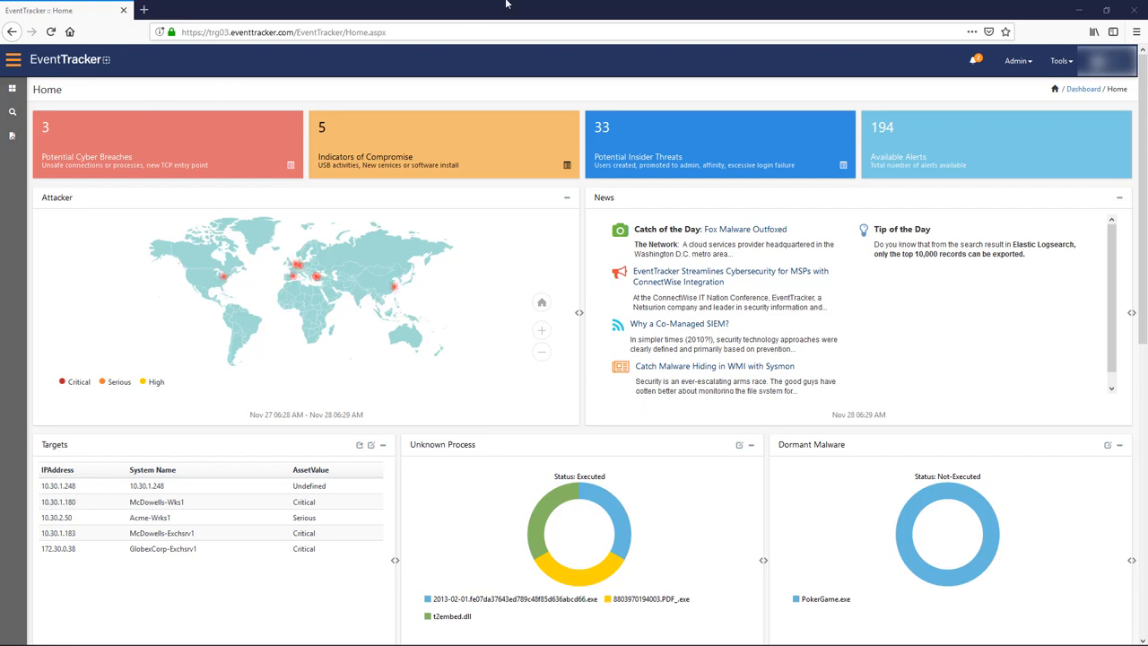
Open the EventTracker diagnostic notification's Diagnostics.txt file in Notepad, maximize it and highlight the stopped-service warning.
click(974, 61)
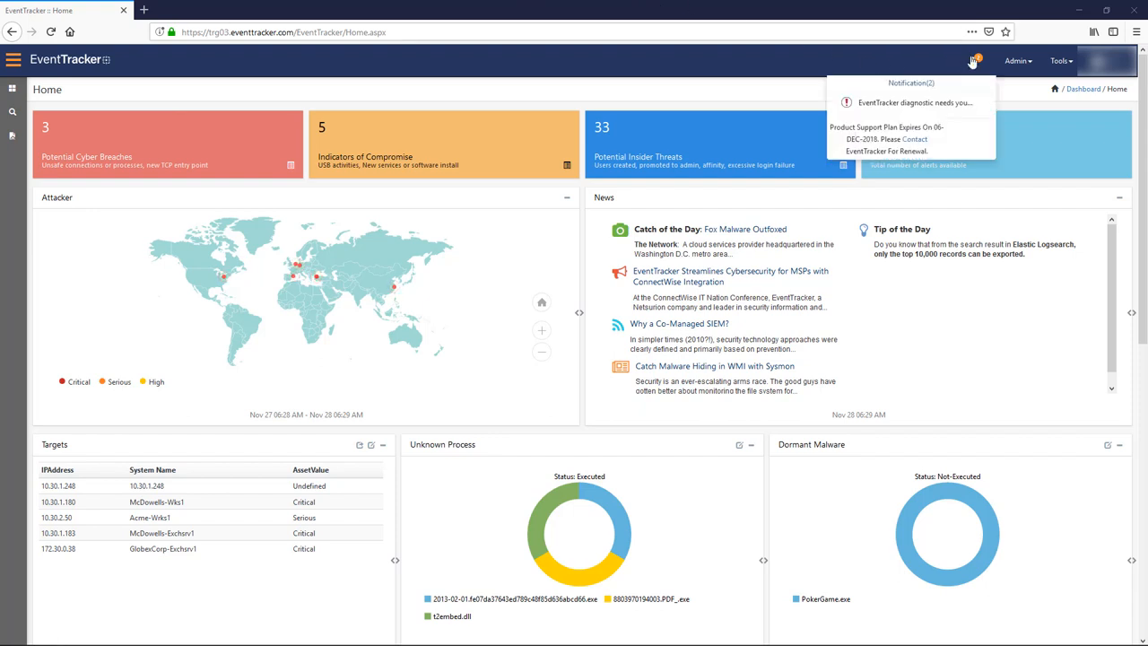
click(957, 105)
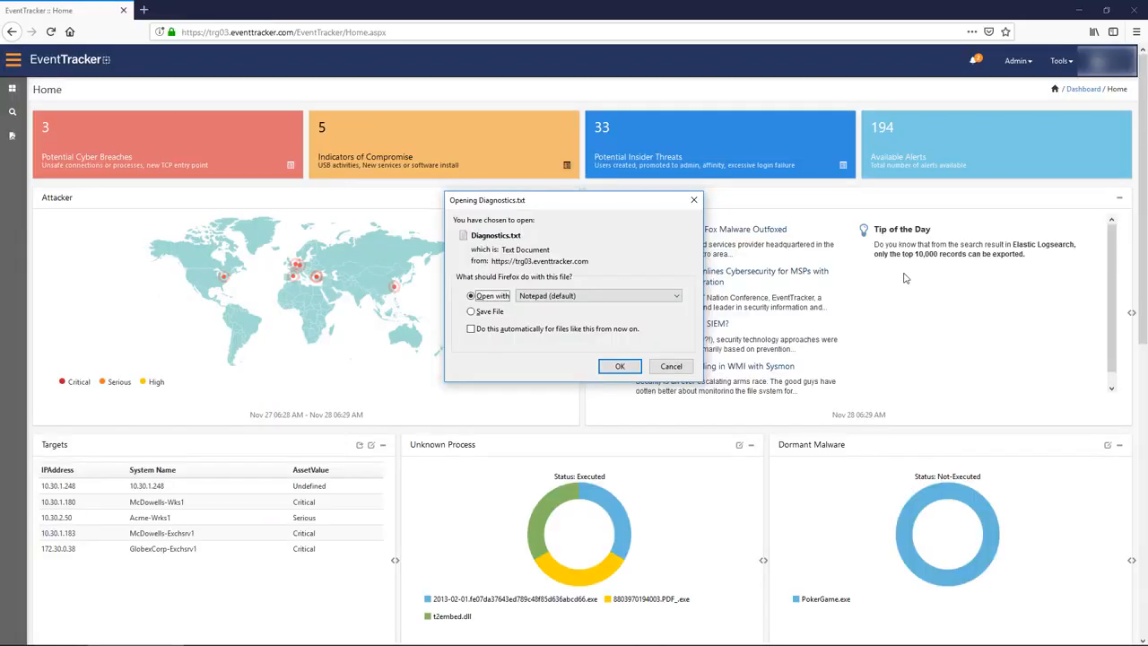
click(617, 368)
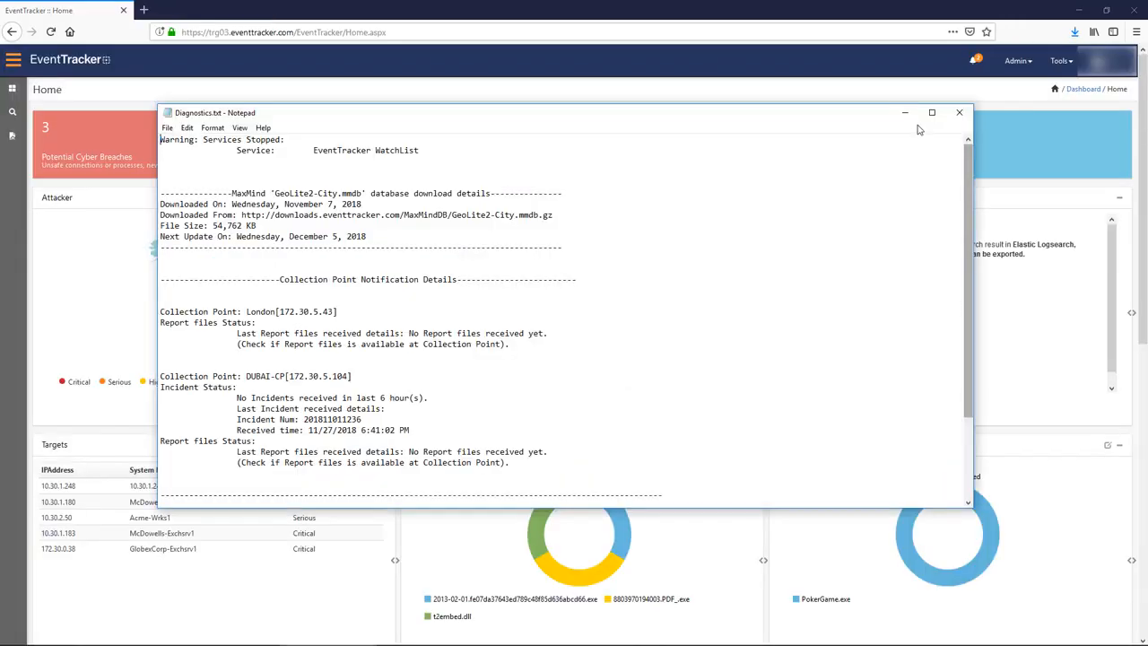
click(932, 113)
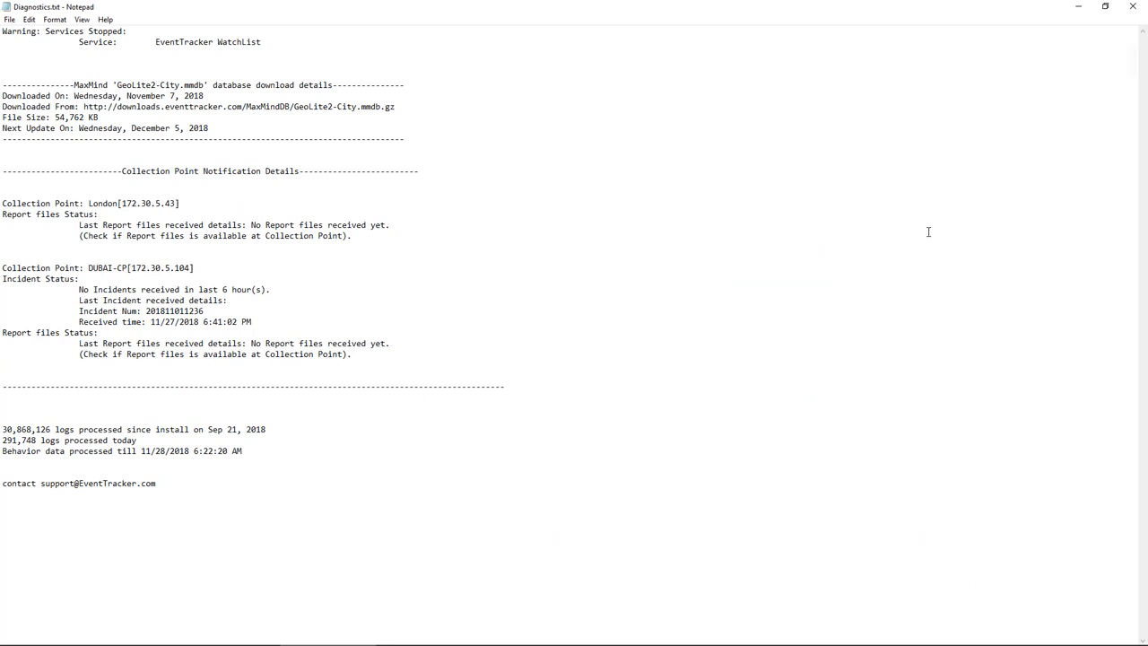
drag(3, 31, 286, 44)
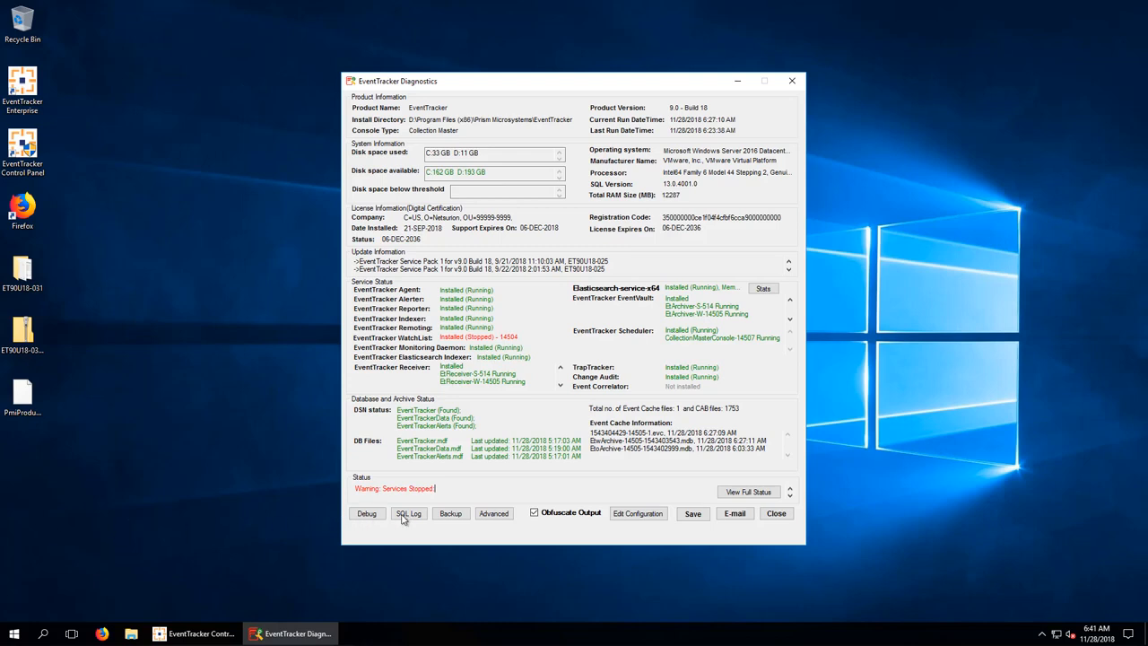
Review the purge options in SQL Log Status, including the Schedule frequency choices, and close the dialog without saving.
click(409, 515)
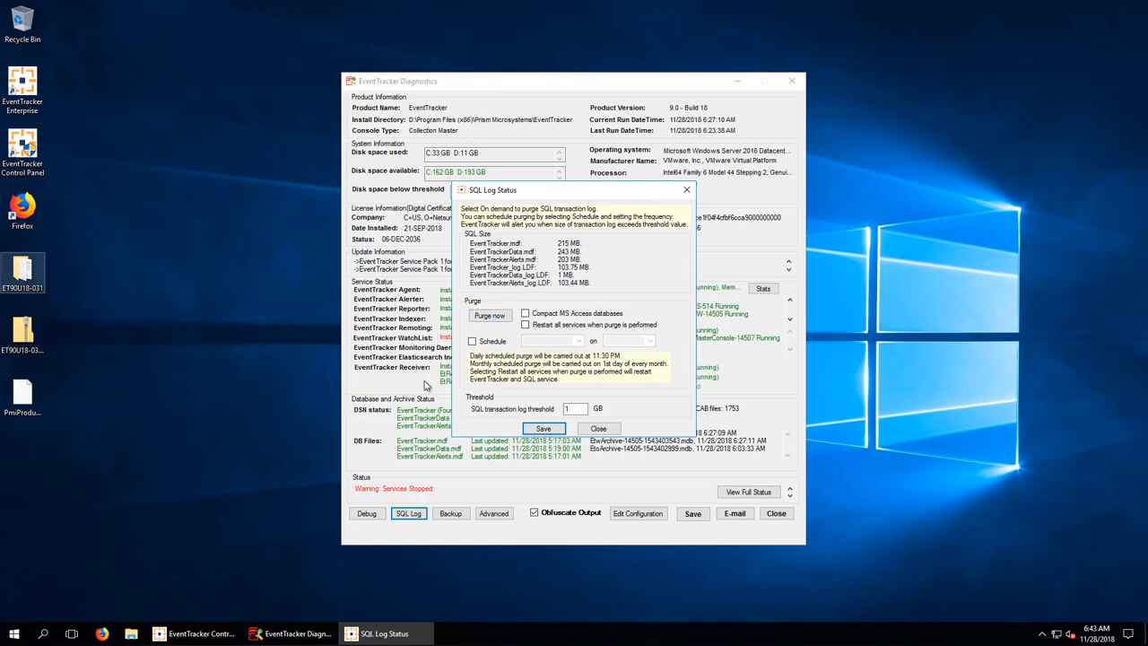
click(473, 342)
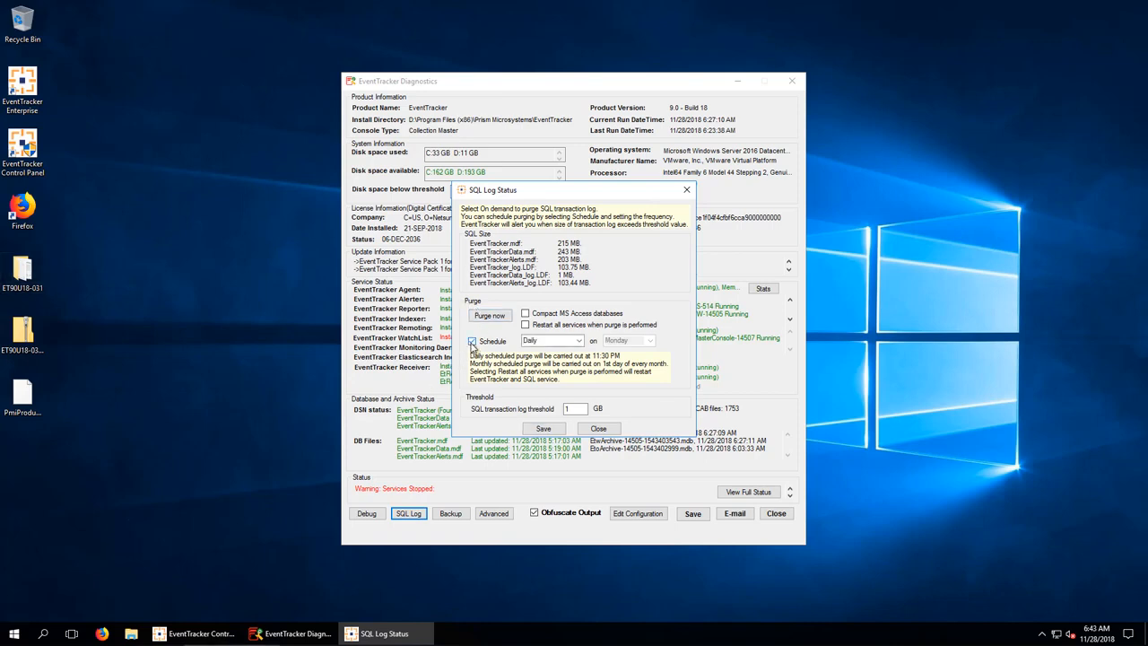
click(579, 342)
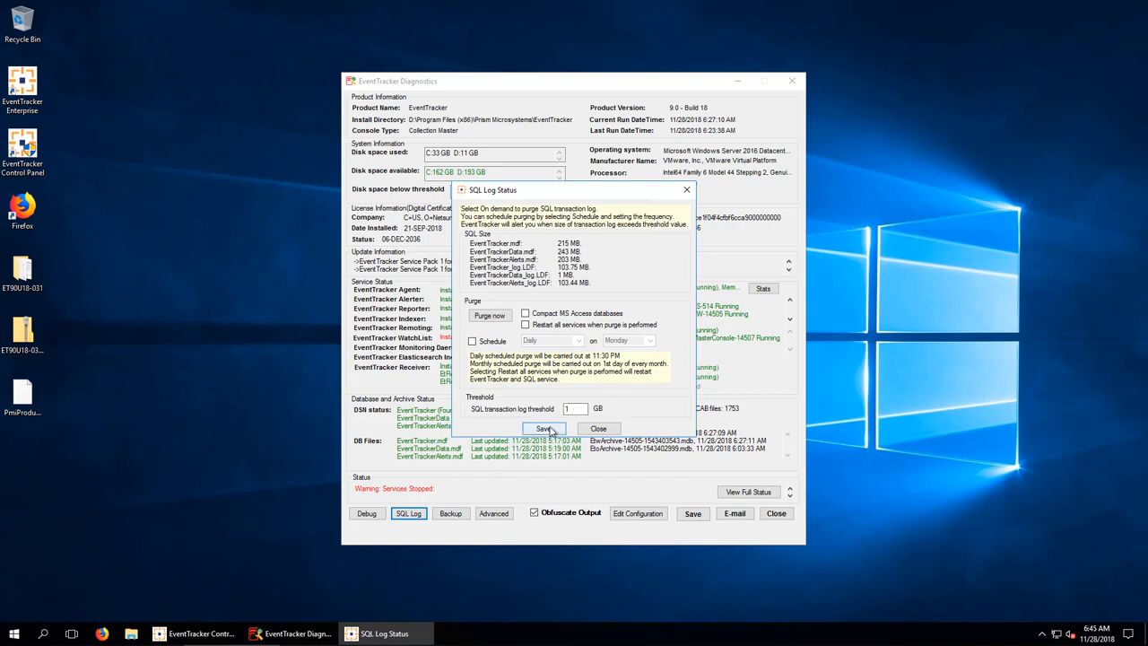
click(686, 190)
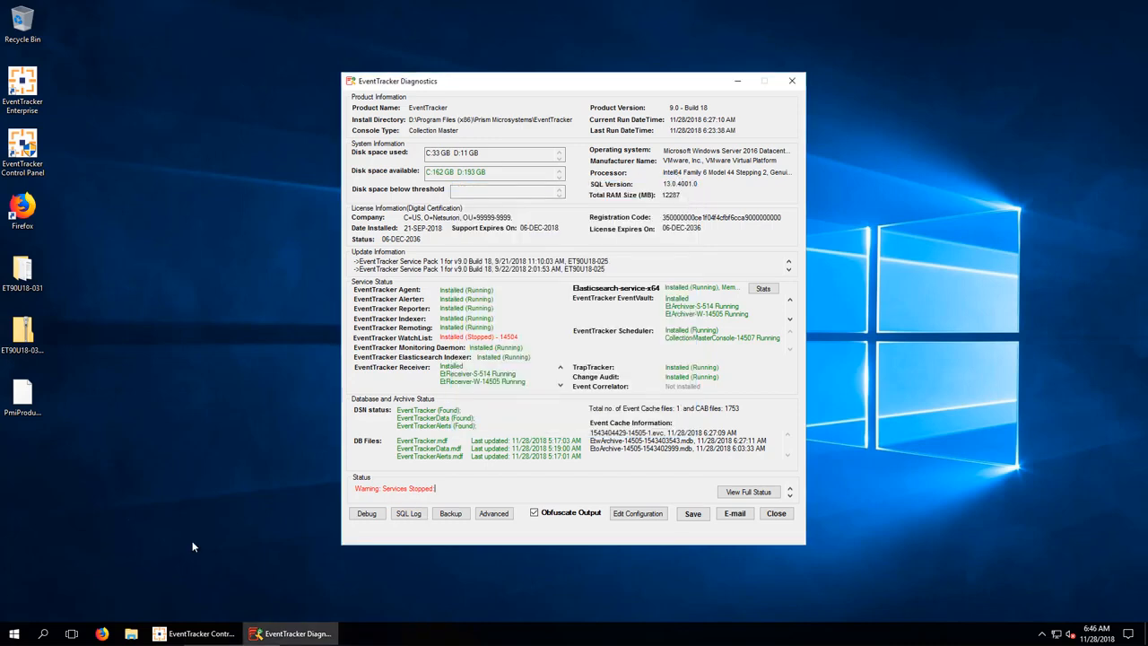
Explore Backup & Restore with the Desktop as backup folder, a daily scheduled backup and the Restore option, closing without saving.
click(450, 514)
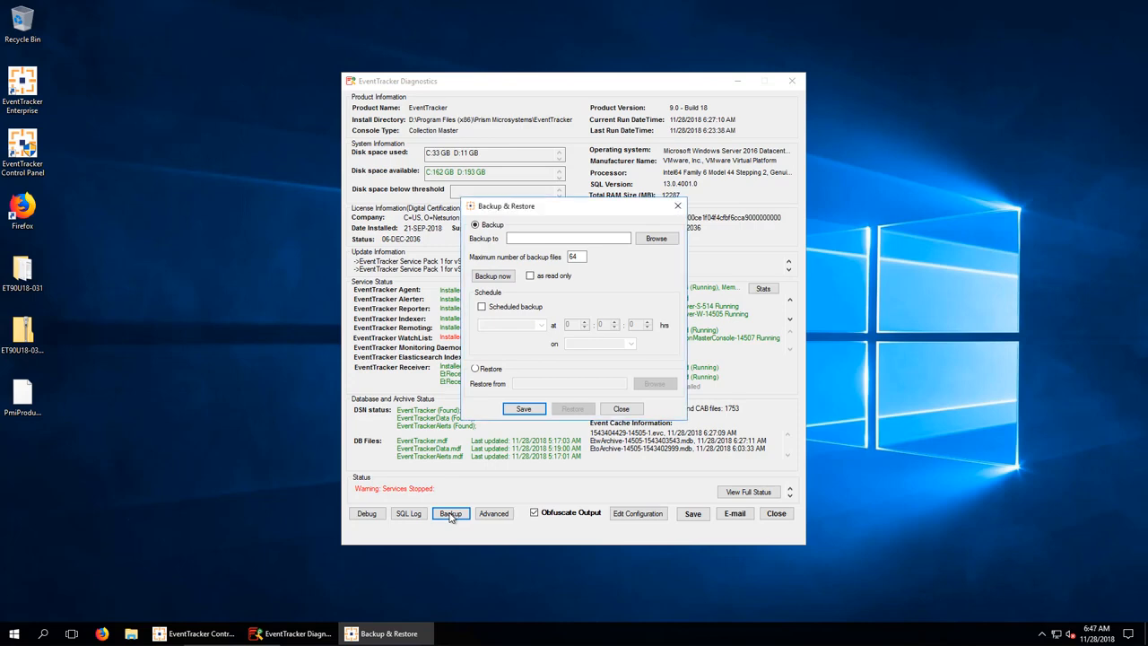
click(656, 239)
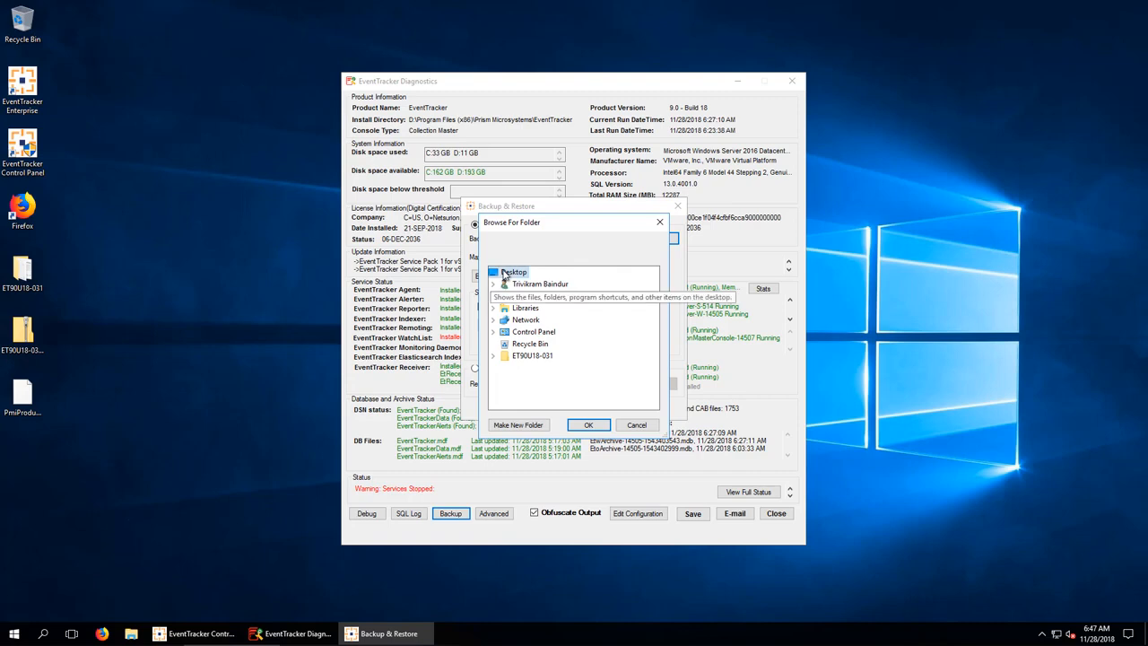
click(586, 426)
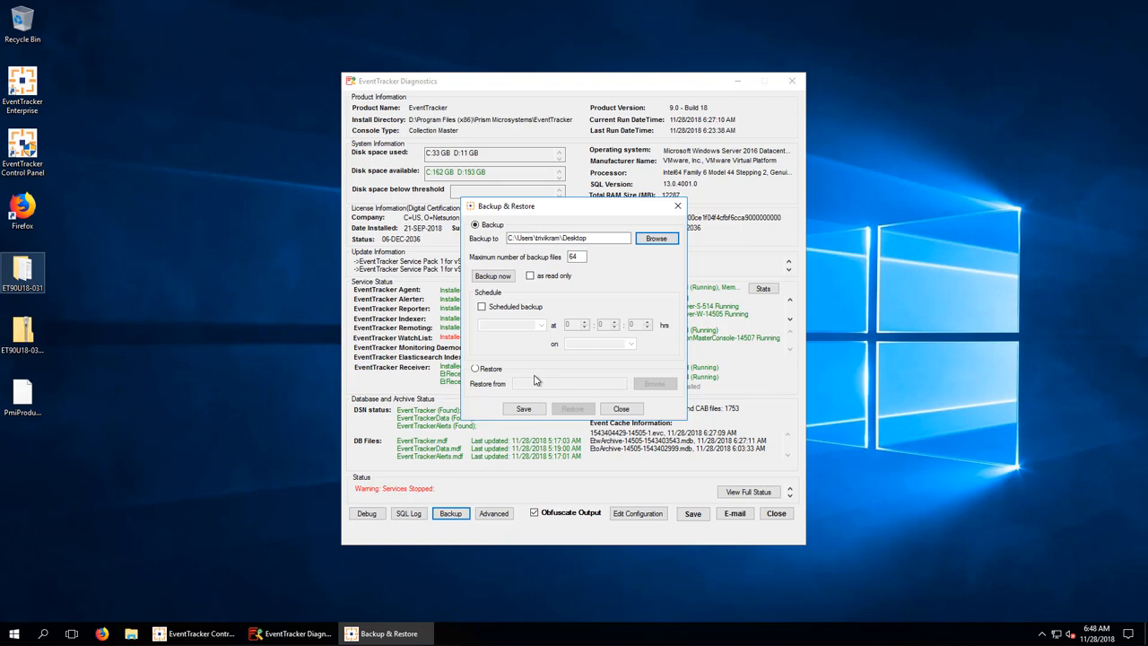
click(482, 308)
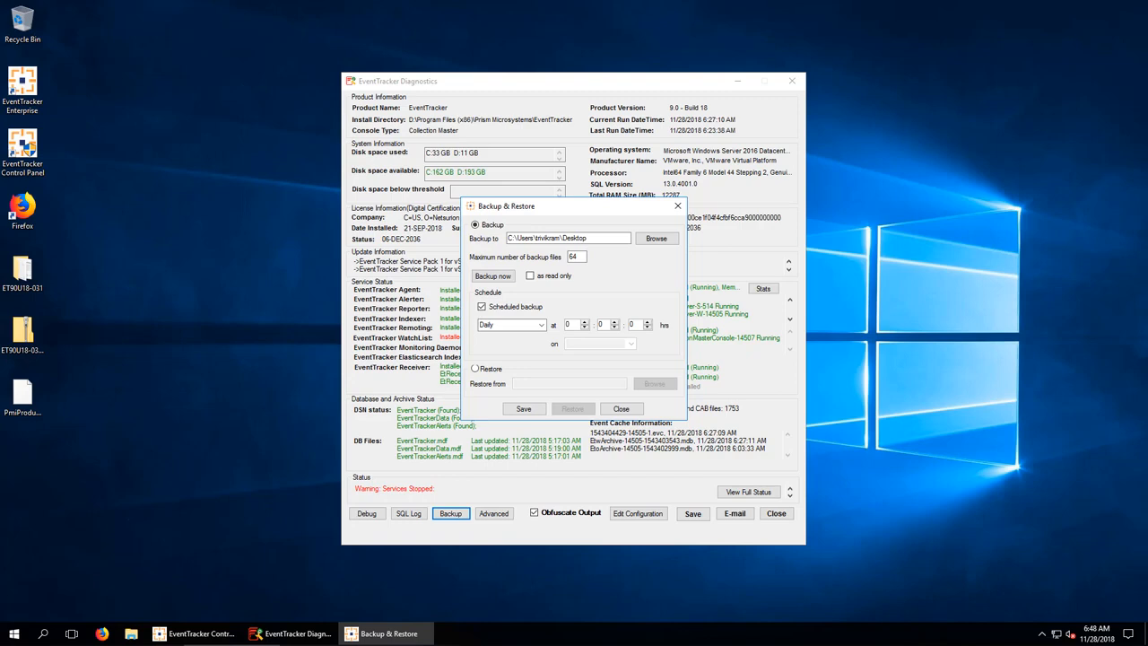
click(477, 370)
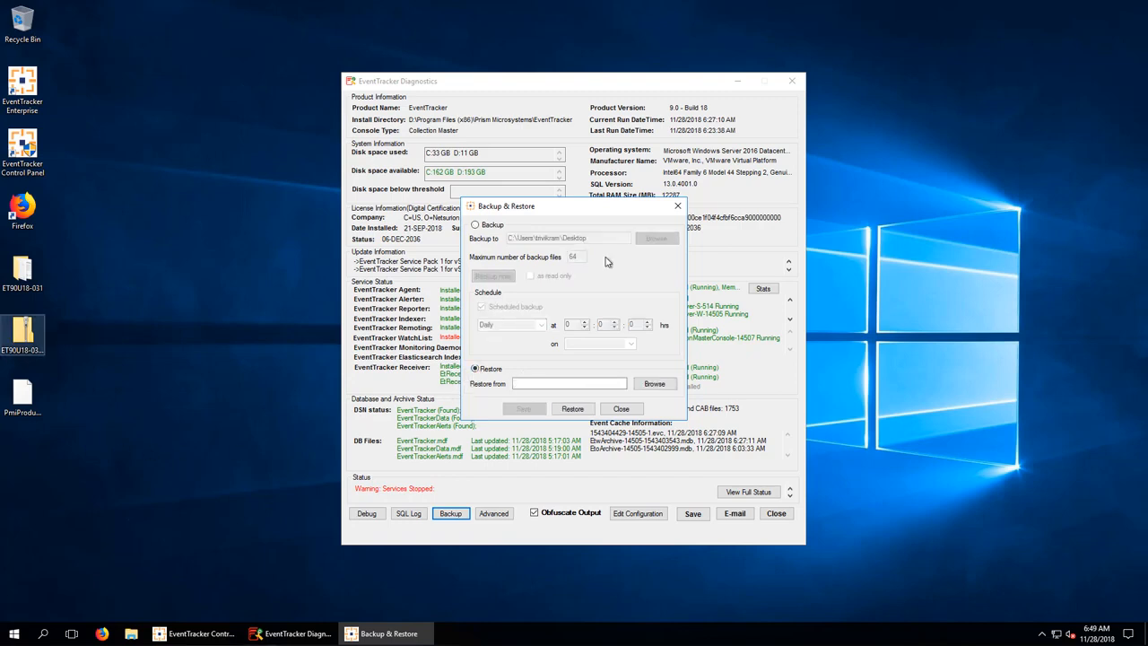
click(679, 208)
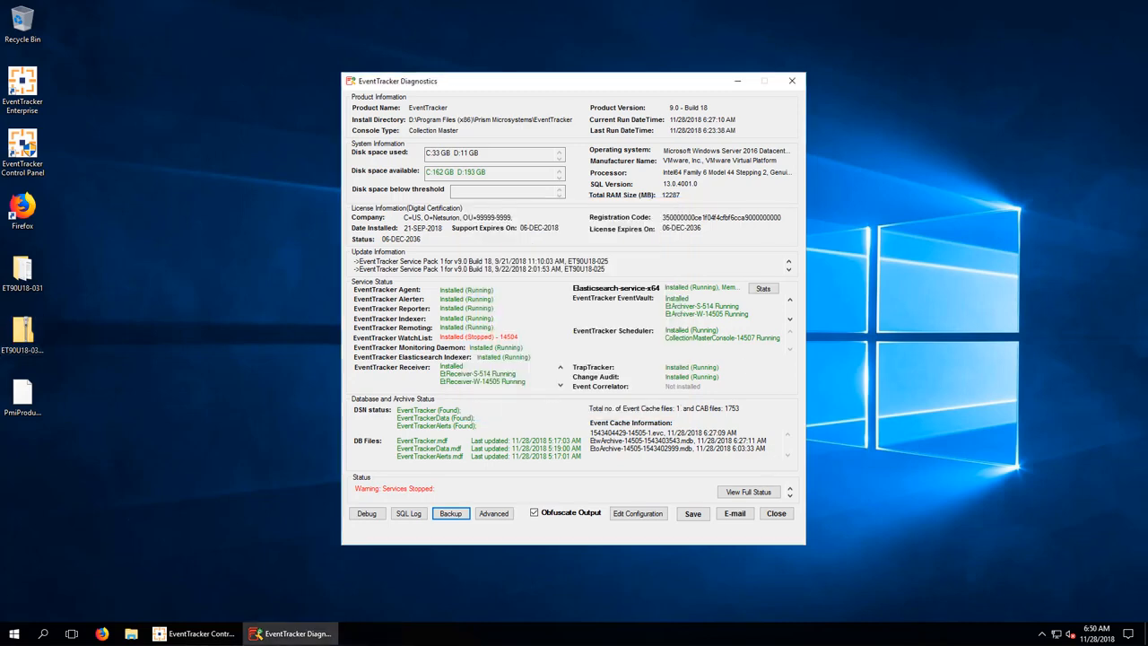
Review the Disk Space and Collection Point Configuration settings, including the DUBAI-CP alert intervals, and close Advanced Settings without changes.
click(503, 515)
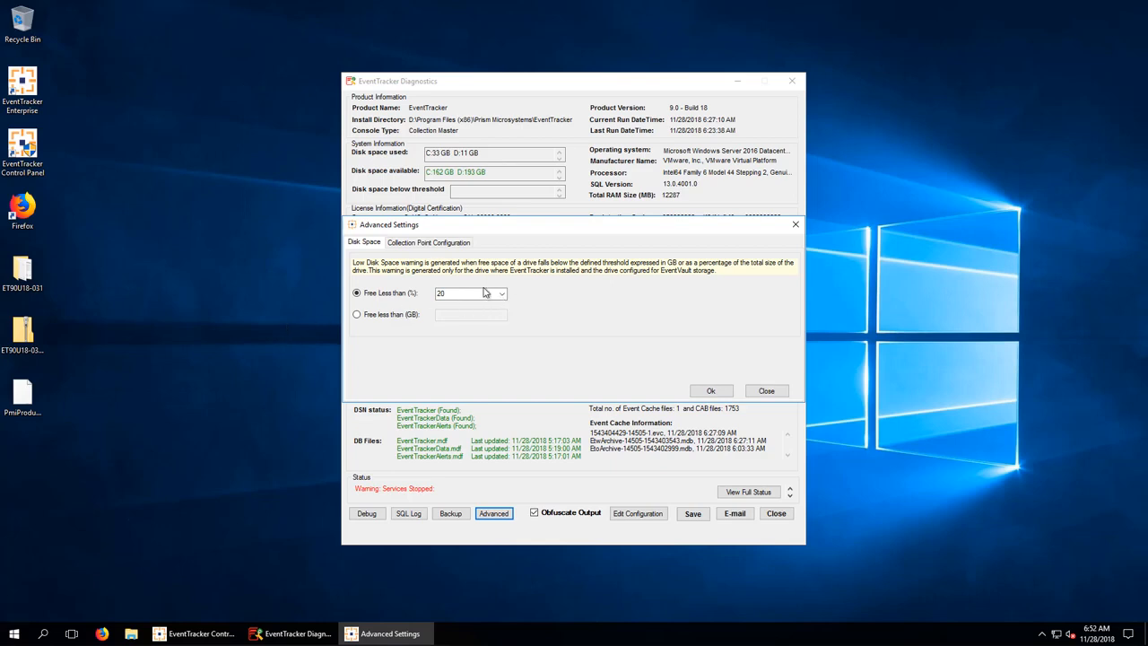
click(436, 247)
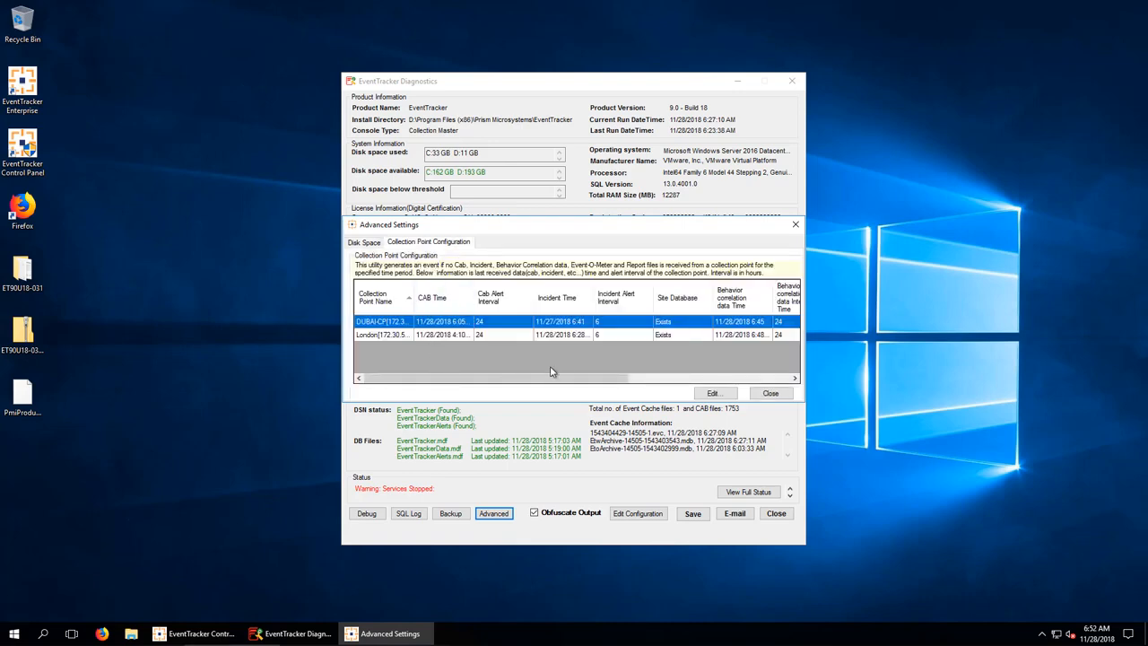
drag(610, 383, 779, 383)
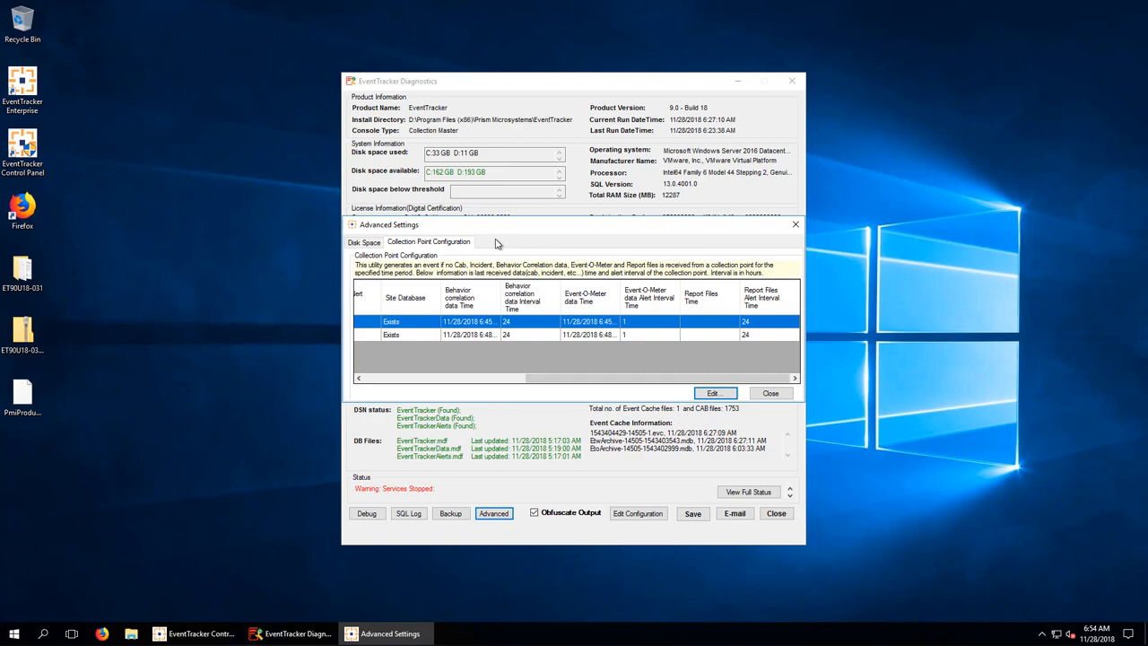
click(715, 394)
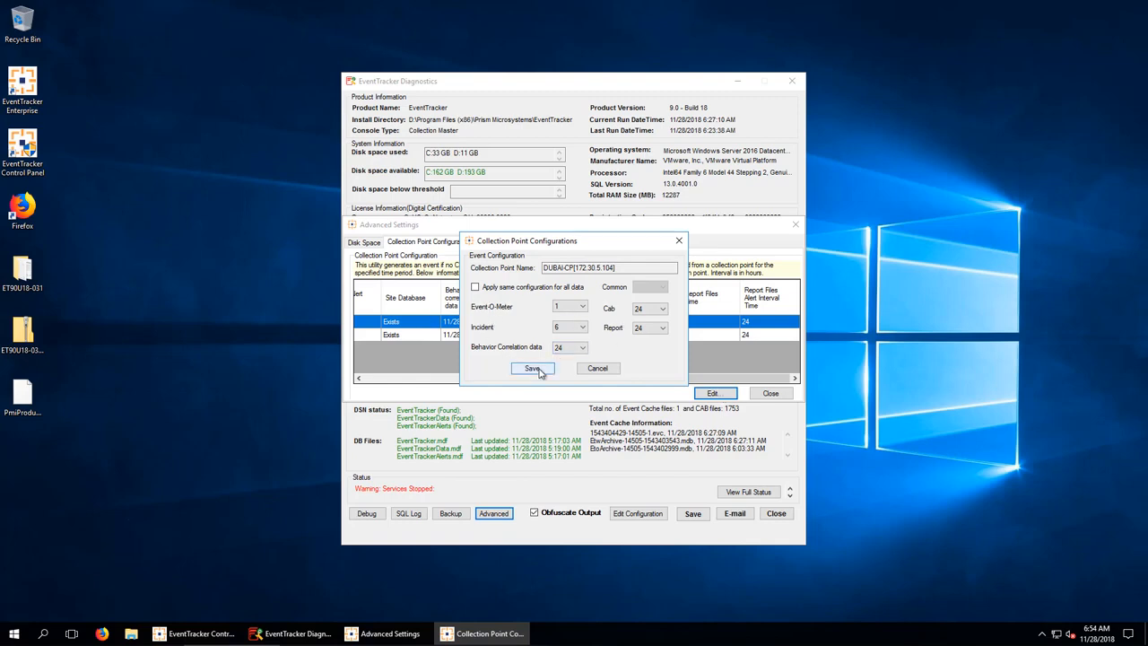
click(679, 240)
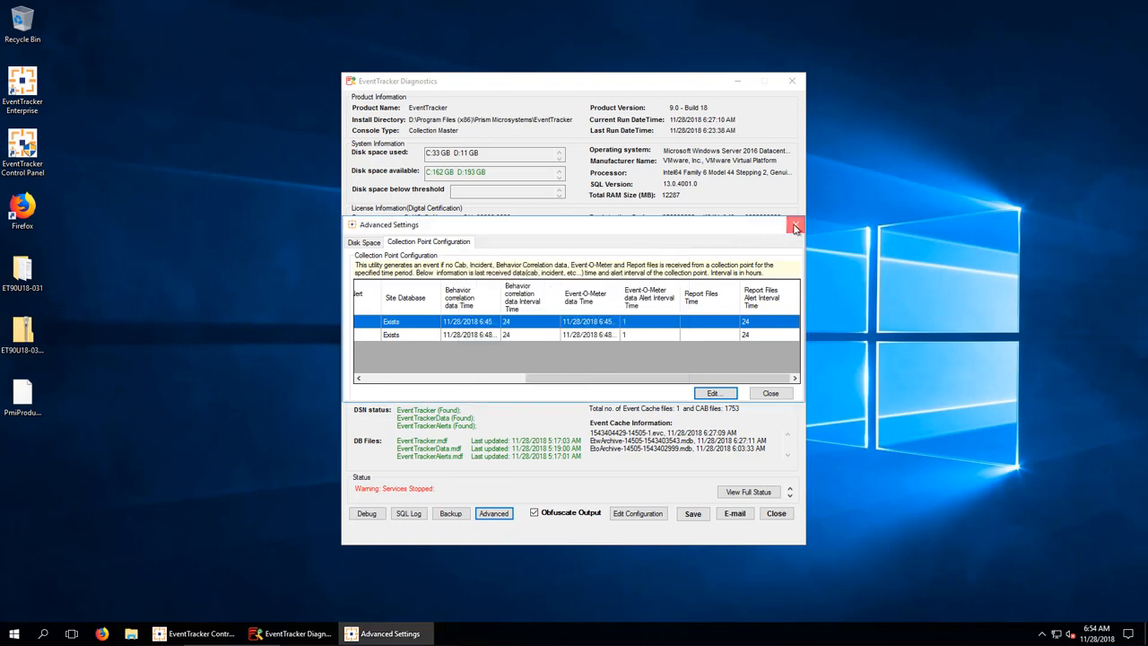
click(795, 225)
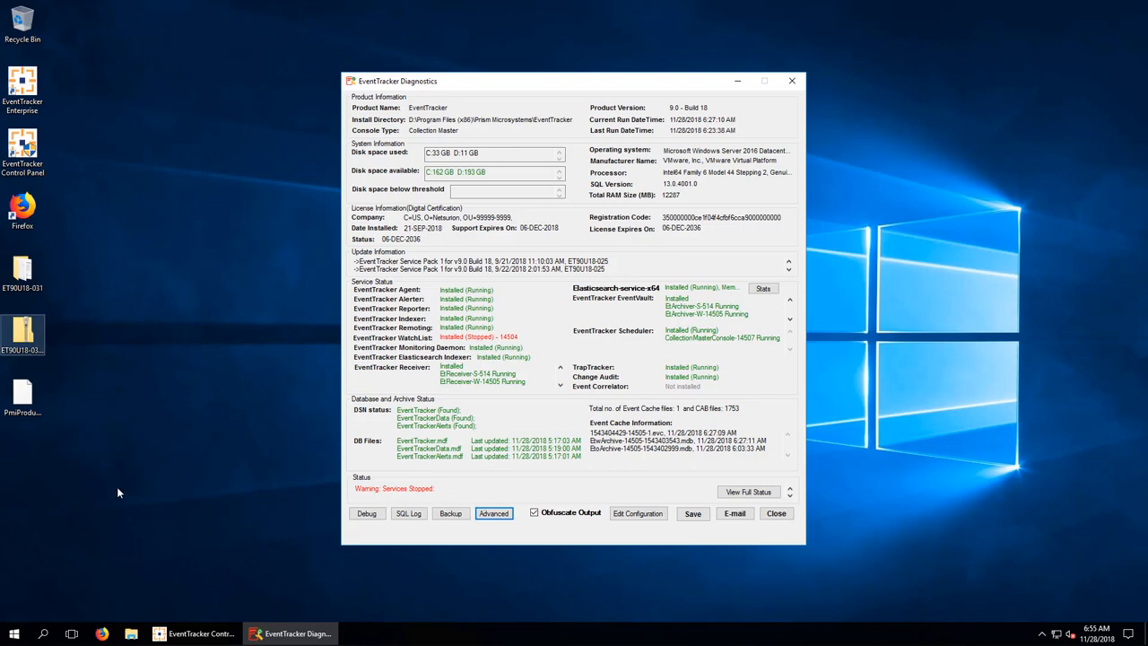
View the full diagnostics status report, check its Save option and close the report.
click(758, 494)
click(758, 493)
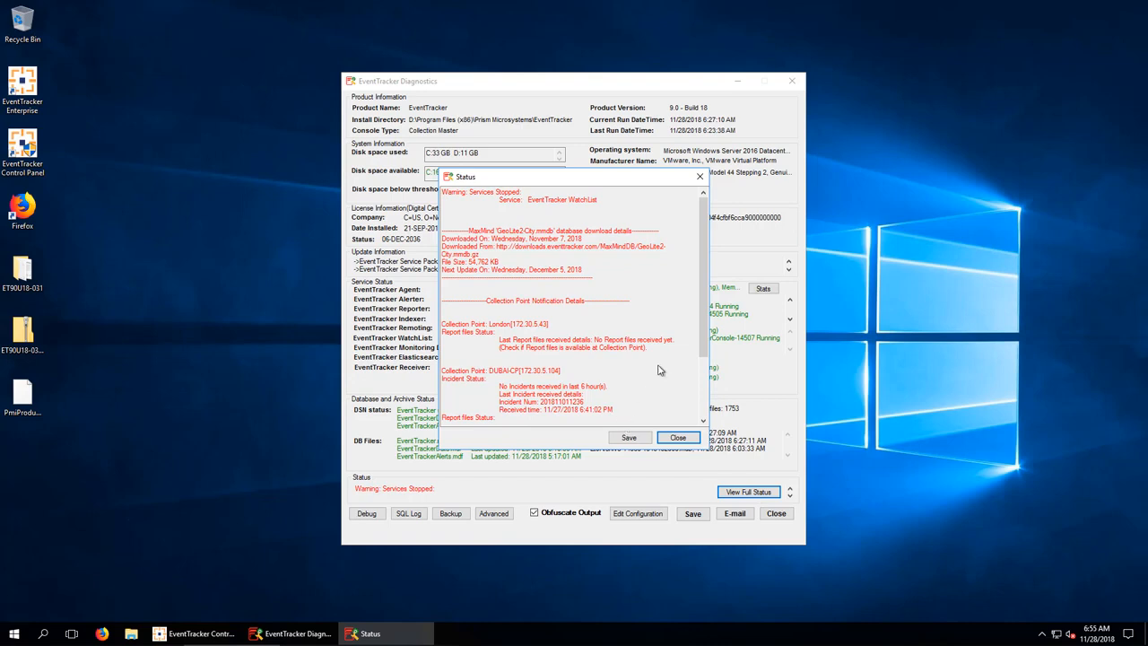
drag(704, 349, 714, 320)
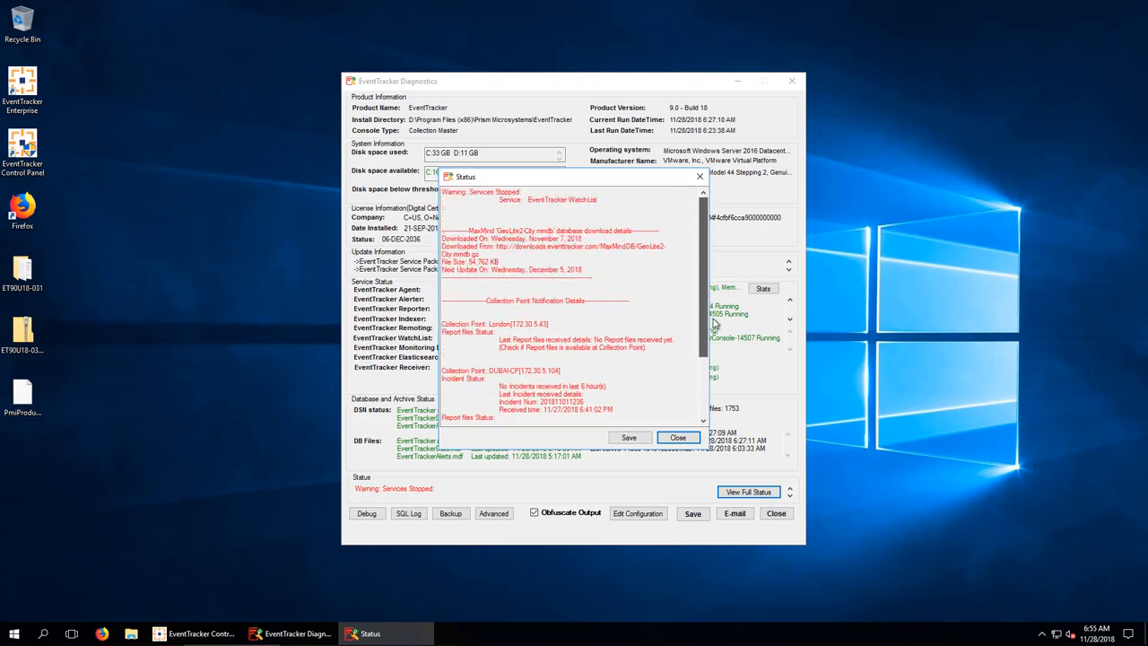
click(629, 438)
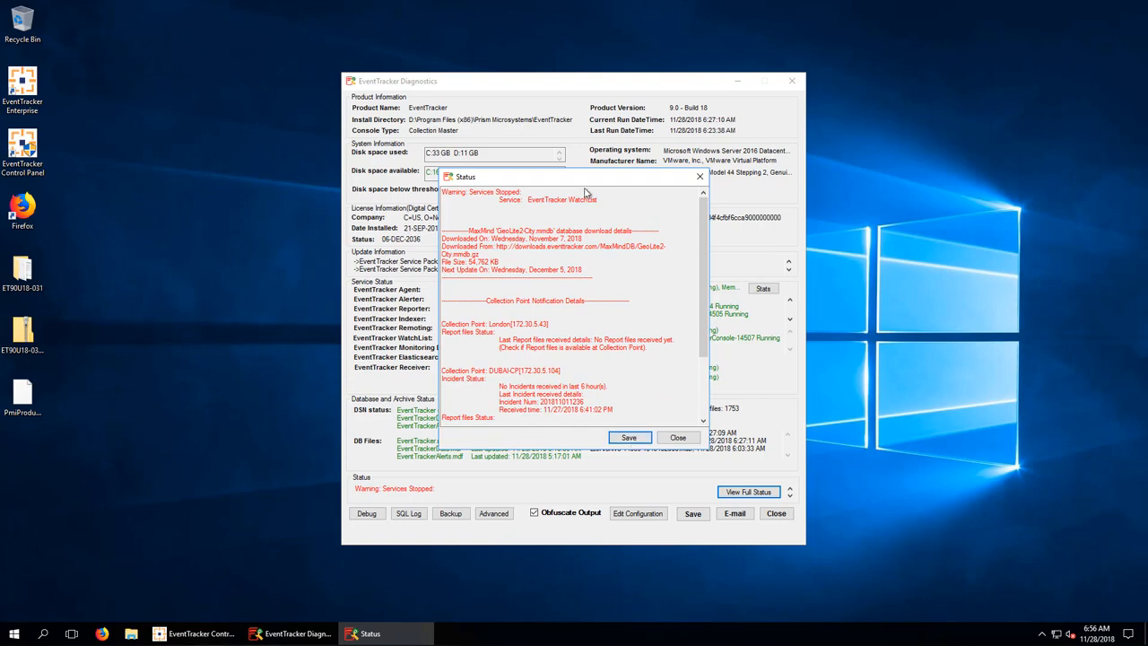
click(701, 177)
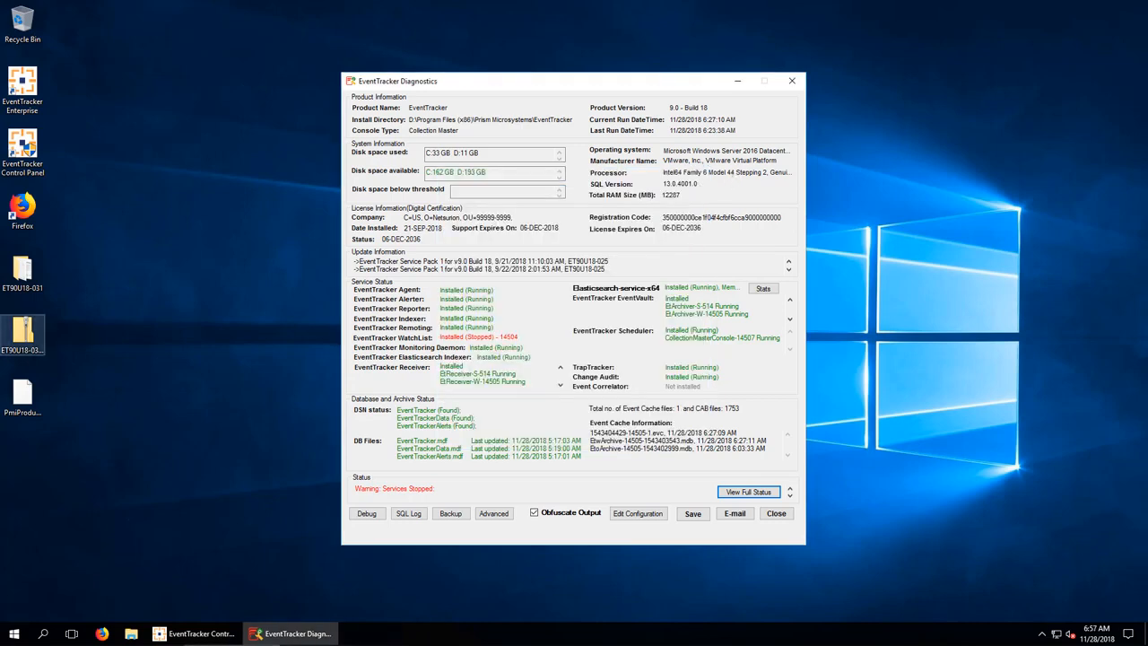